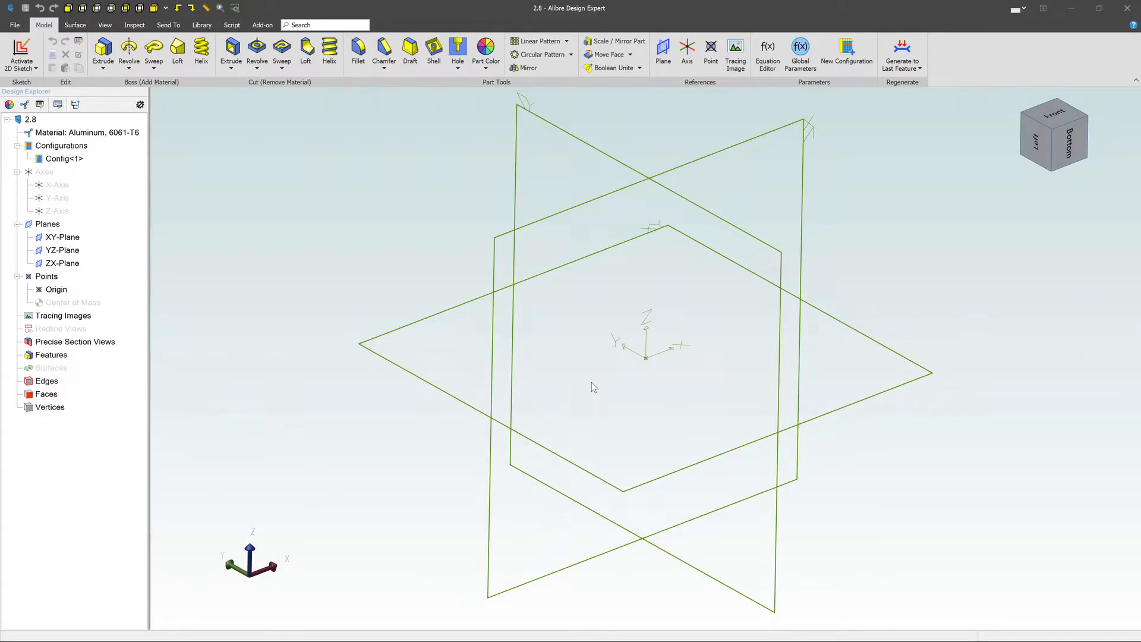
Hide the YZ-Plane and the ZX-Plane so that only the XY-Plane is displayed.
{"action": "left_click", "coordinate": [591, 383]}
{"action": "left_click", "coordinate": [53, 250]}
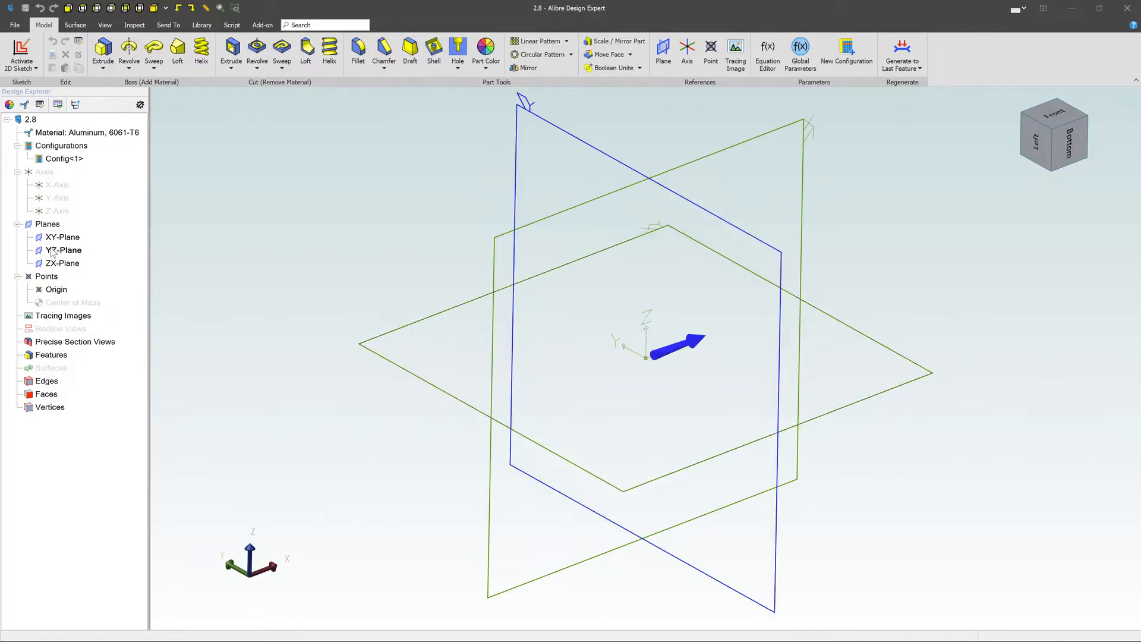
{"action": "right_click", "coordinate": [52, 252]}
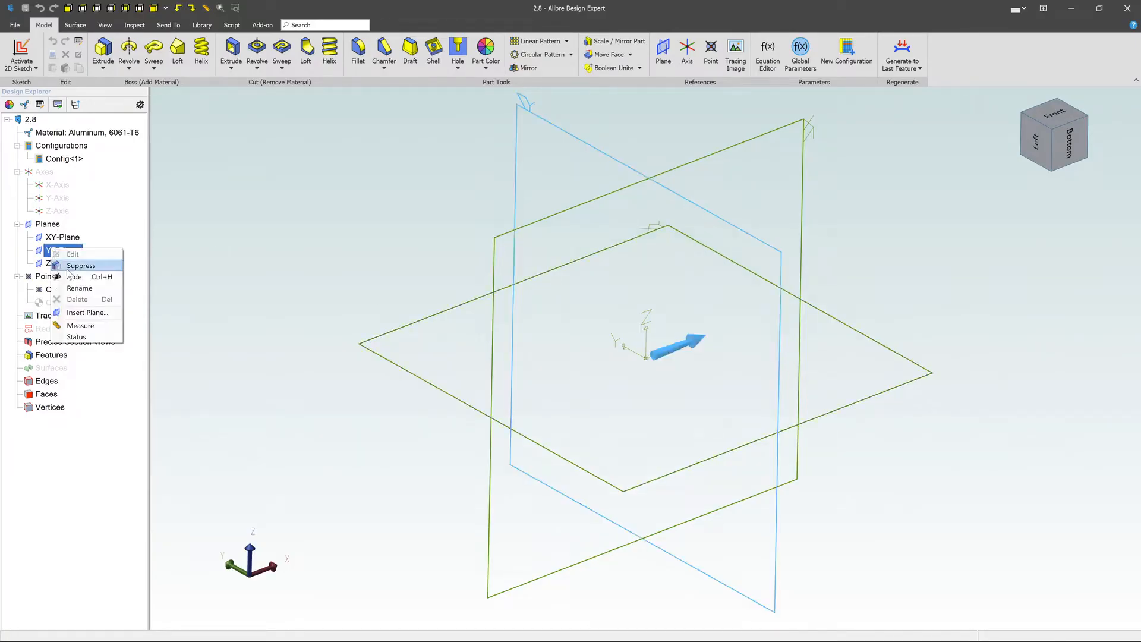
{"action": "left_click", "coordinate": [67, 273]}
{"action": "left_click", "coordinate": [60, 263]}
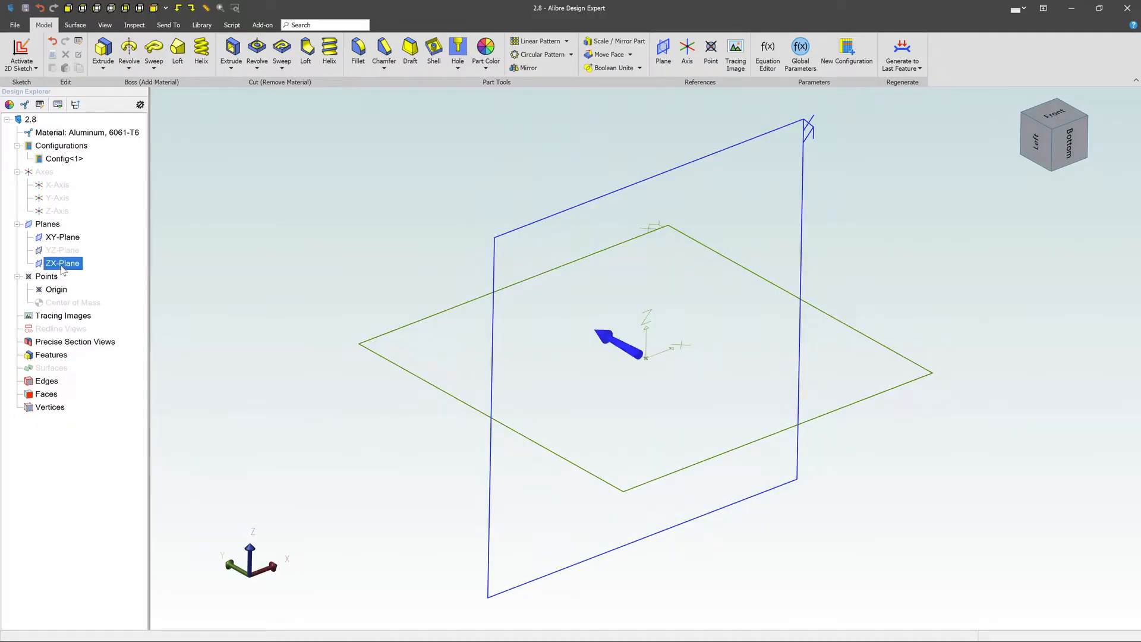
{"action": "right_click", "coordinate": [62, 265]}
{"action": "left_click", "coordinate": [82, 294]}
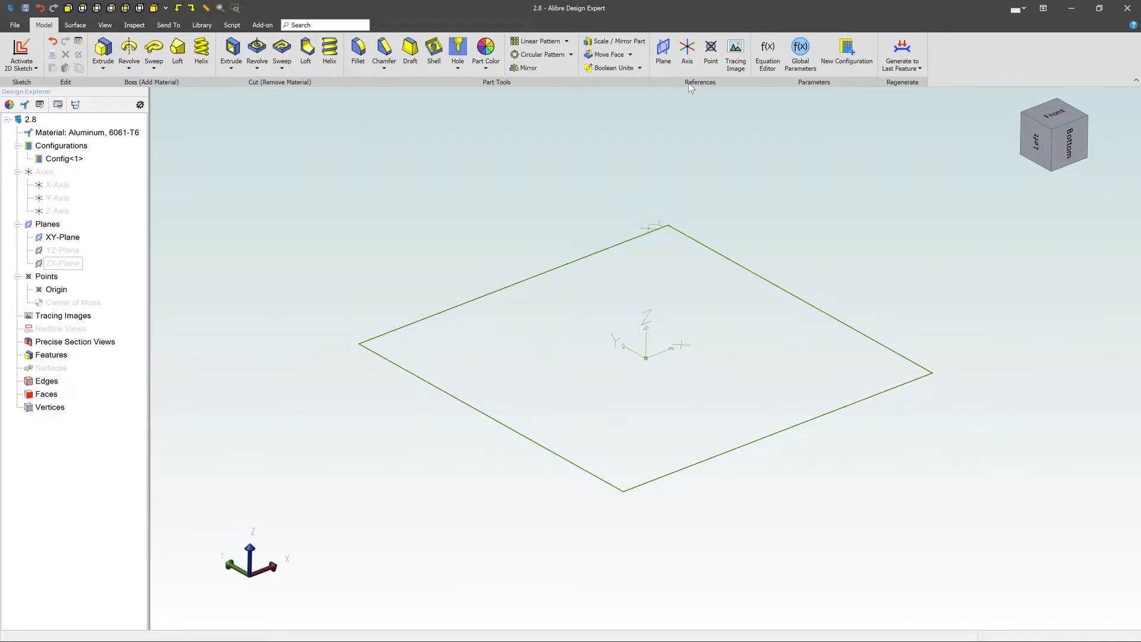
Insert a reference plane offset 5 inches from the XY-Plane.
{"action": "left_click", "coordinate": [663, 52]}
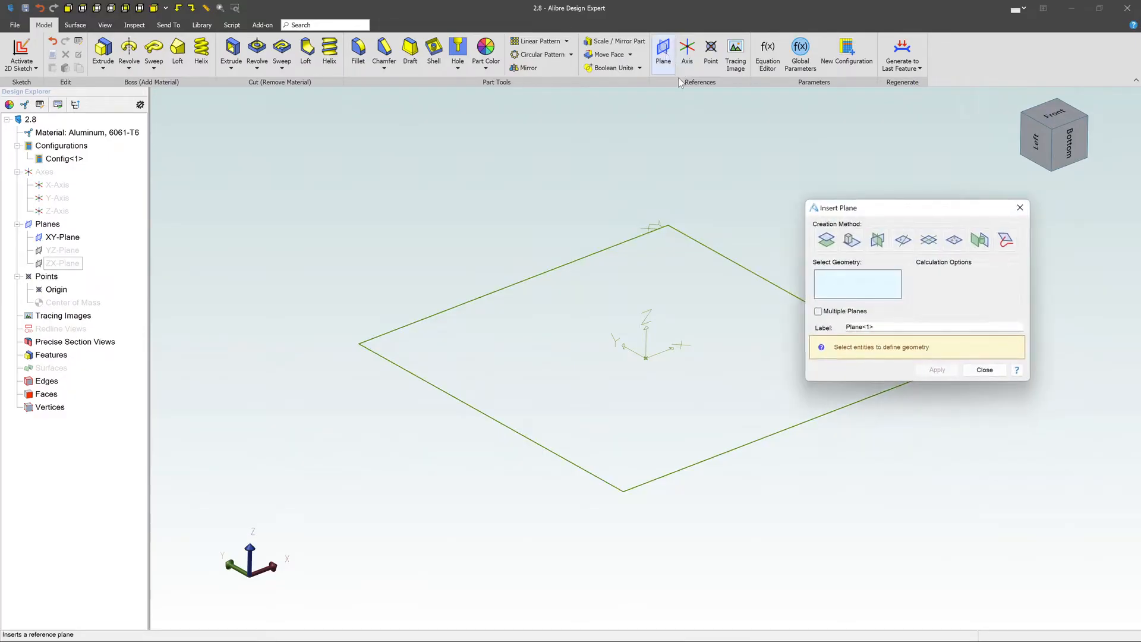
{"action": "left_click", "coordinate": [622, 244]}
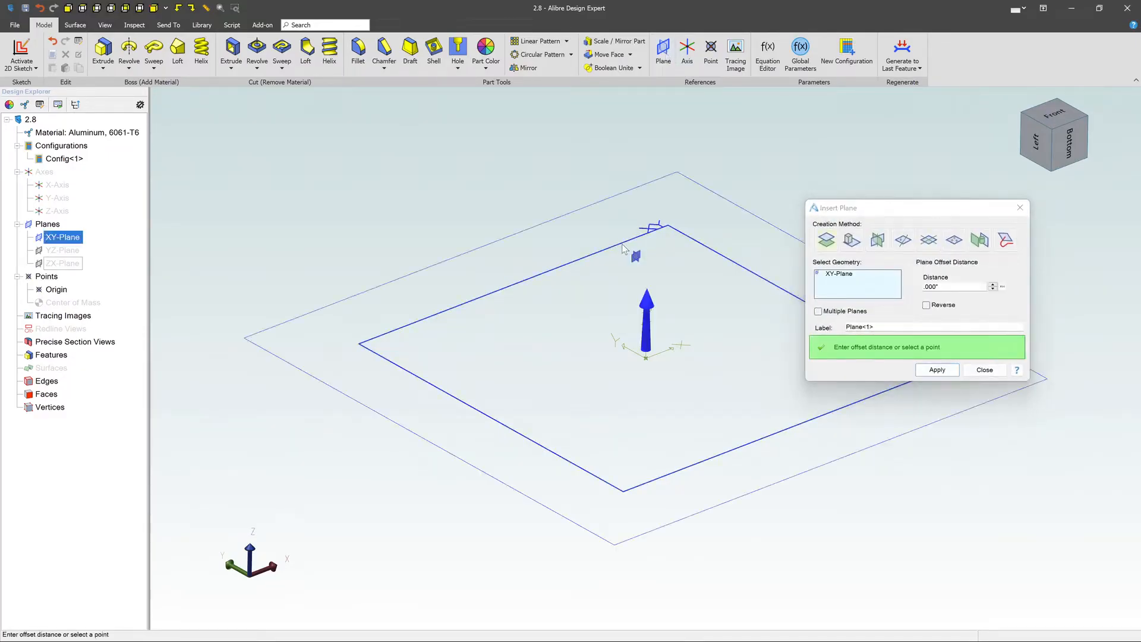
{"action": "double_click", "coordinate": [929, 286]}
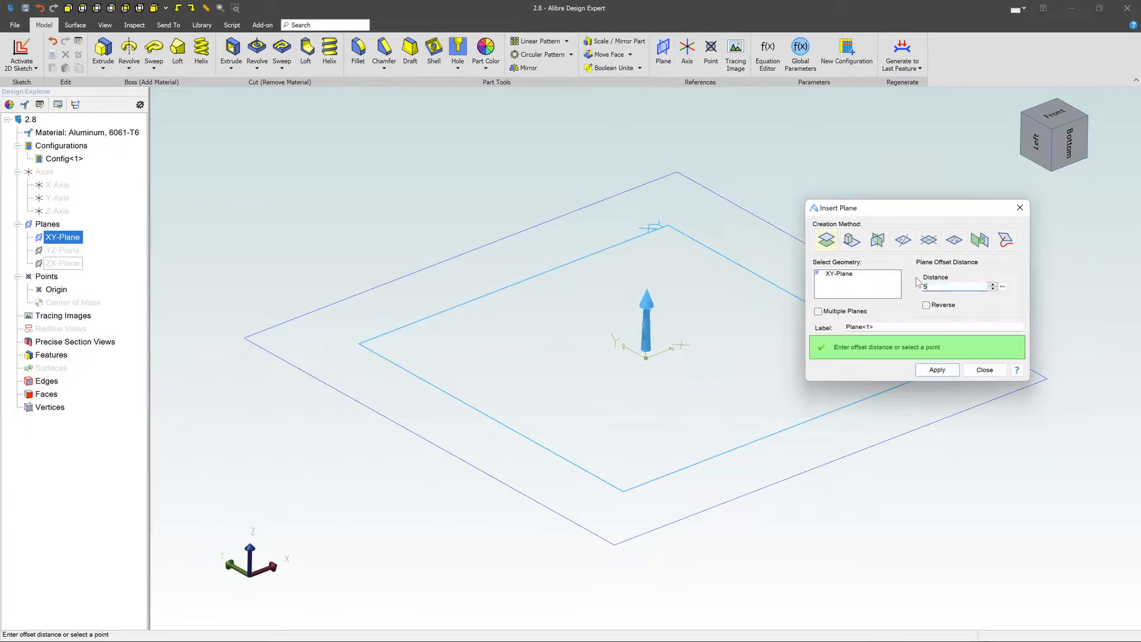
{"action": "key", "text": "Return"}
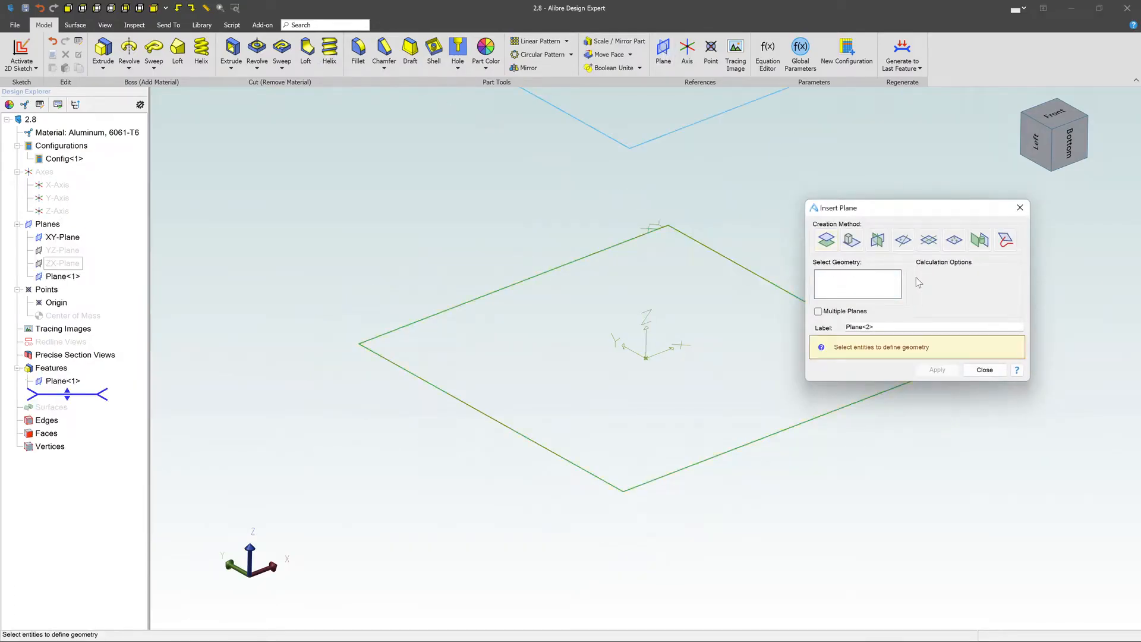
{"action": "left_click", "coordinate": [996, 371]}
{"action": "scroll", "coordinate": [714, 381], "scroll_direction": "down", "scroll_amount": 2}
{"action": "scroll", "coordinate": [715, 380], "scroll_direction": "down", "scroll_amount": 2}
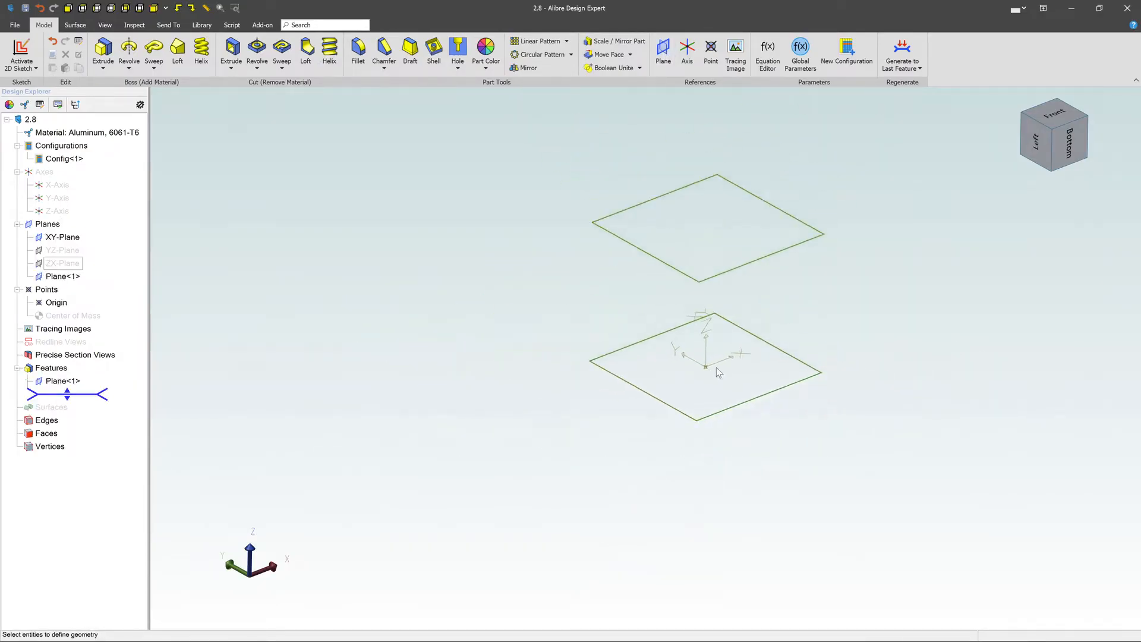
Sketch a centre rectangle at the origin on the XY-Plane, with 3 inches from the centre to its sides in both directions.
{"action": "scroll", "coordinate": [627, 381], "scroll_direction": "up", "scroll_amount": 2}
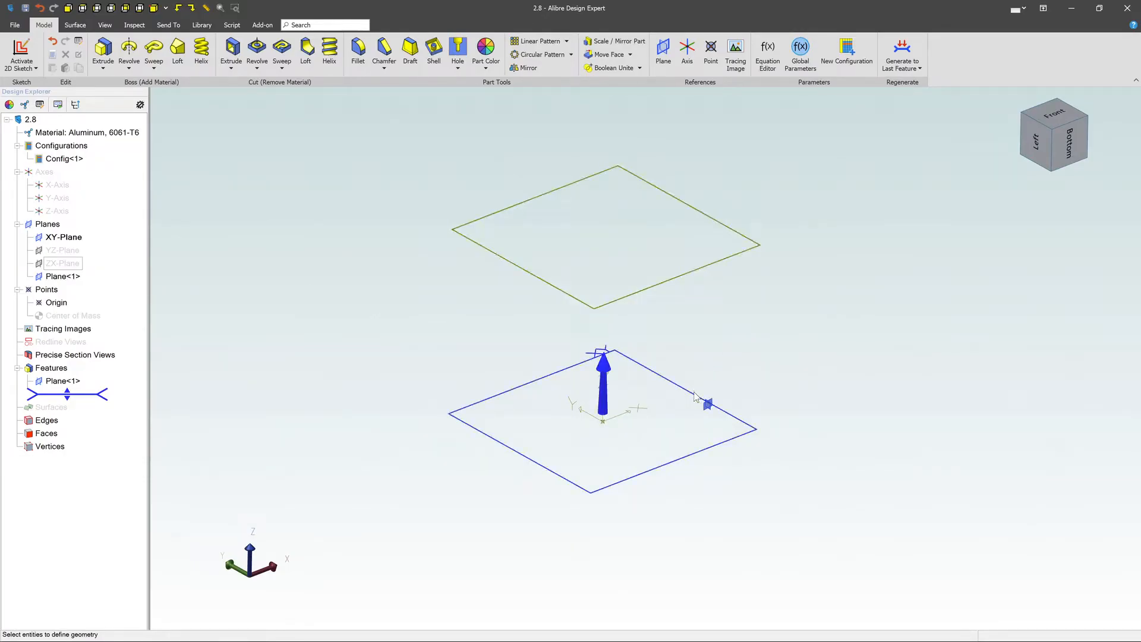
{"action": "left_click", "coordinate": [706, 402]}
{"action": "right_click", "coordinate": [704, 403]}
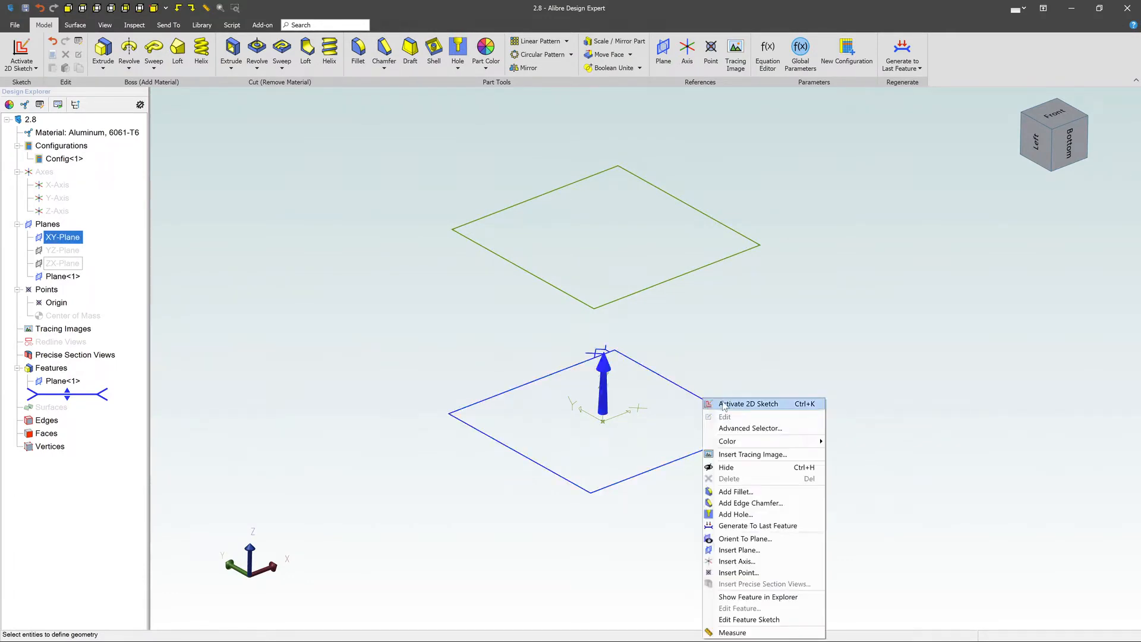
{"action": "left_click", "coordinate": [723, 404]}
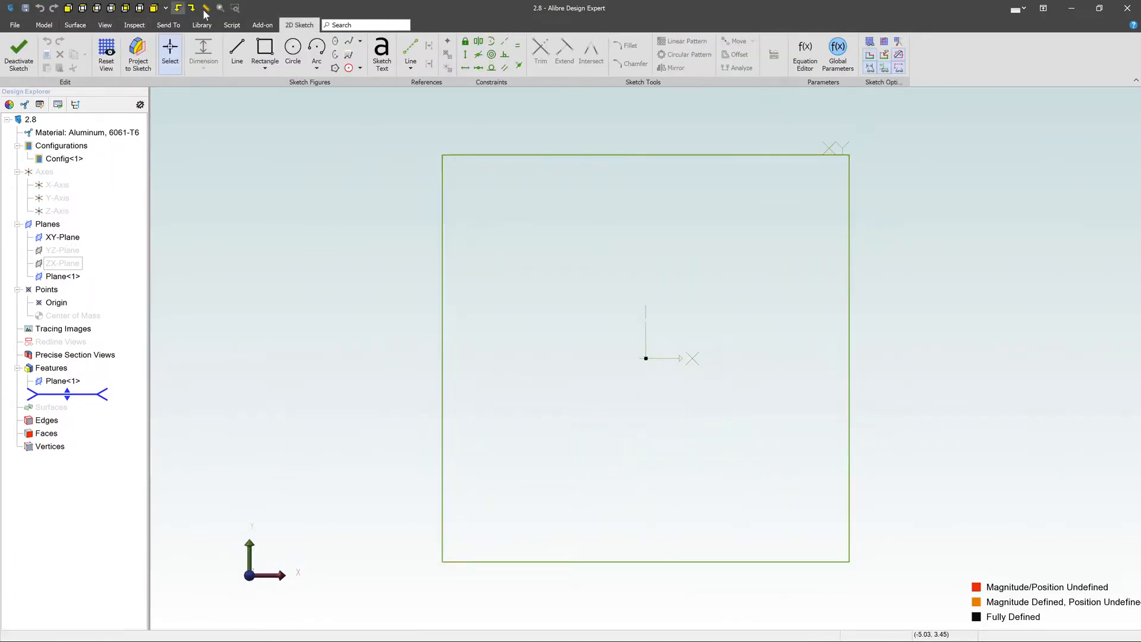
{"action": "left_click", "coordinate": [265, 68]}
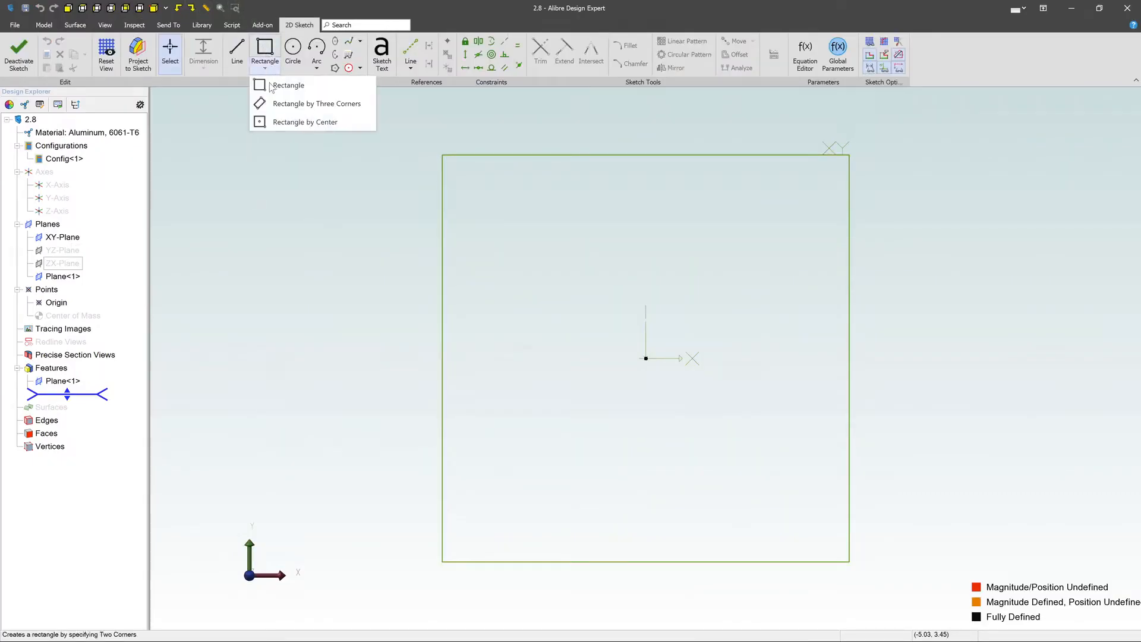
{"action": "left_click", "coordinate": [262, 121]}
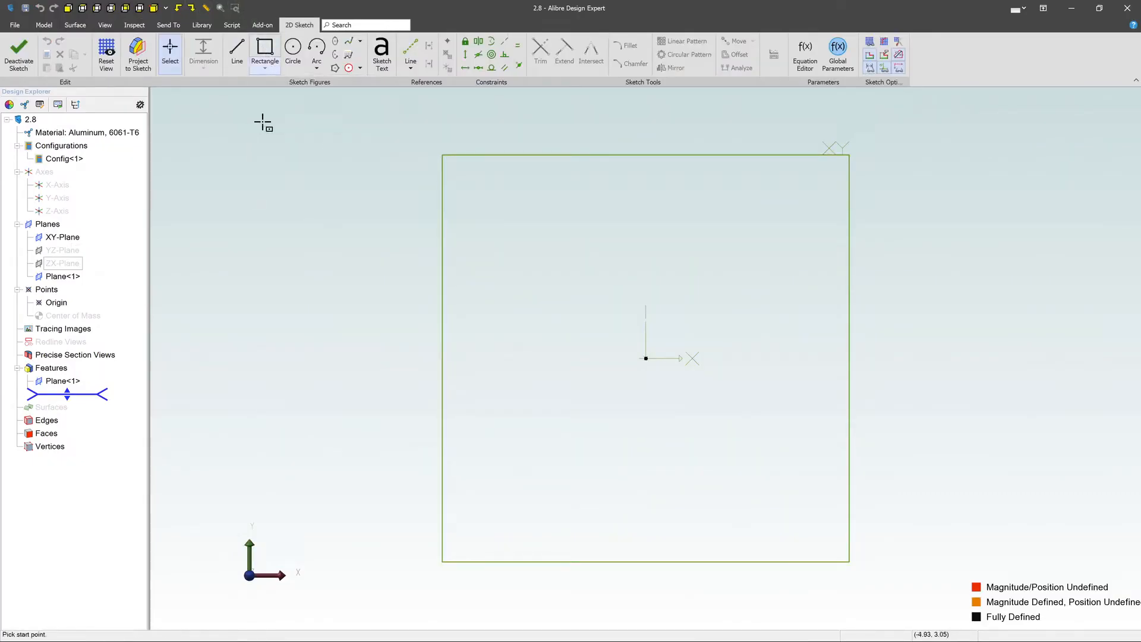
{"action": "left_click", "coordinate": [646, 358]}
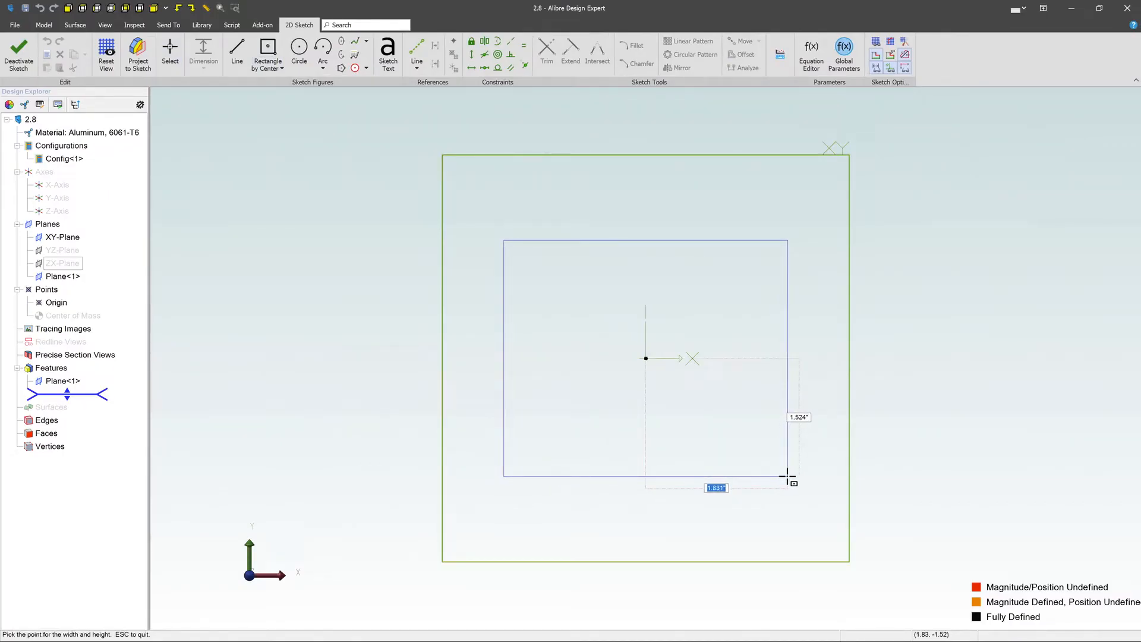
{"action": "type", "text": "3"}
{"action": "key", "text": "Tab"}
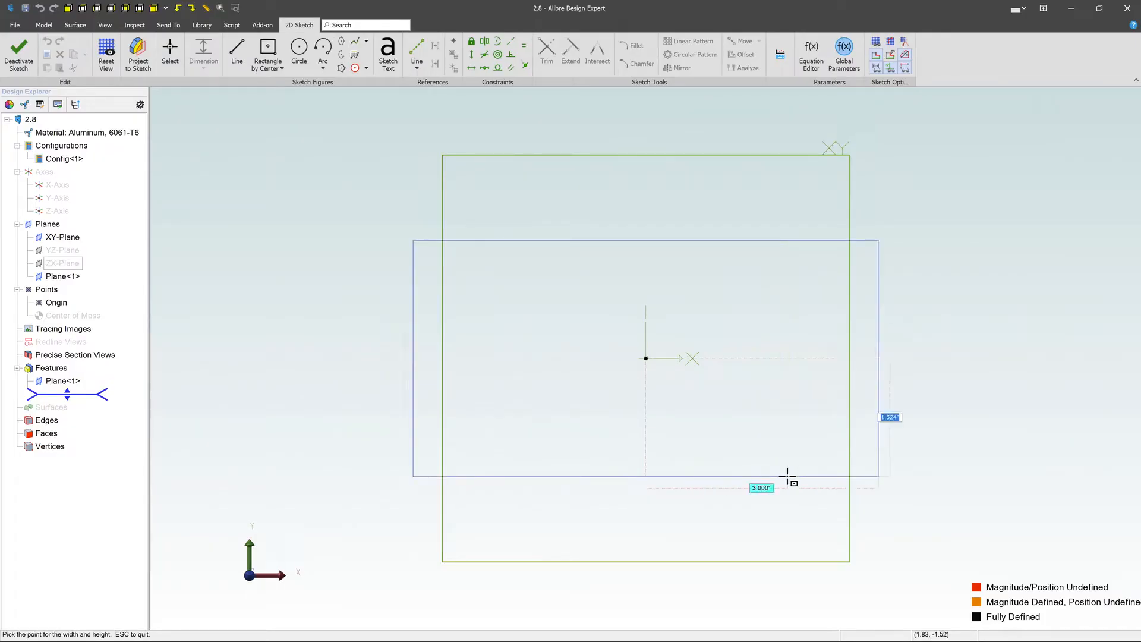
{"action": "type", "text": "3"}
{"action": "key", "text": "Tab"}
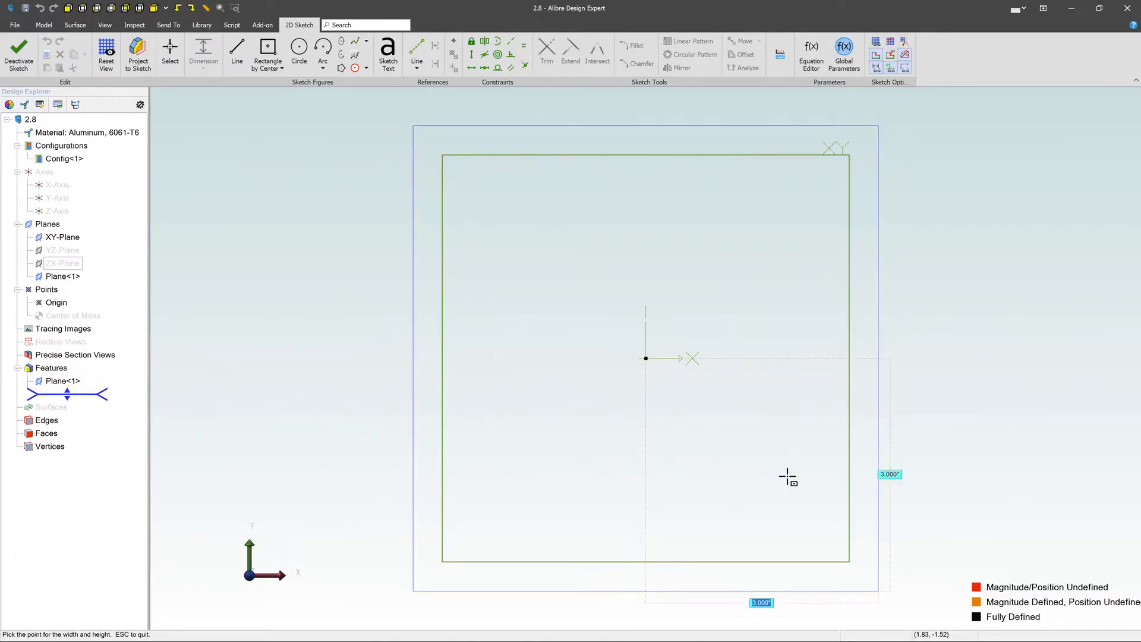
{"action": "key", "text": "Return"}
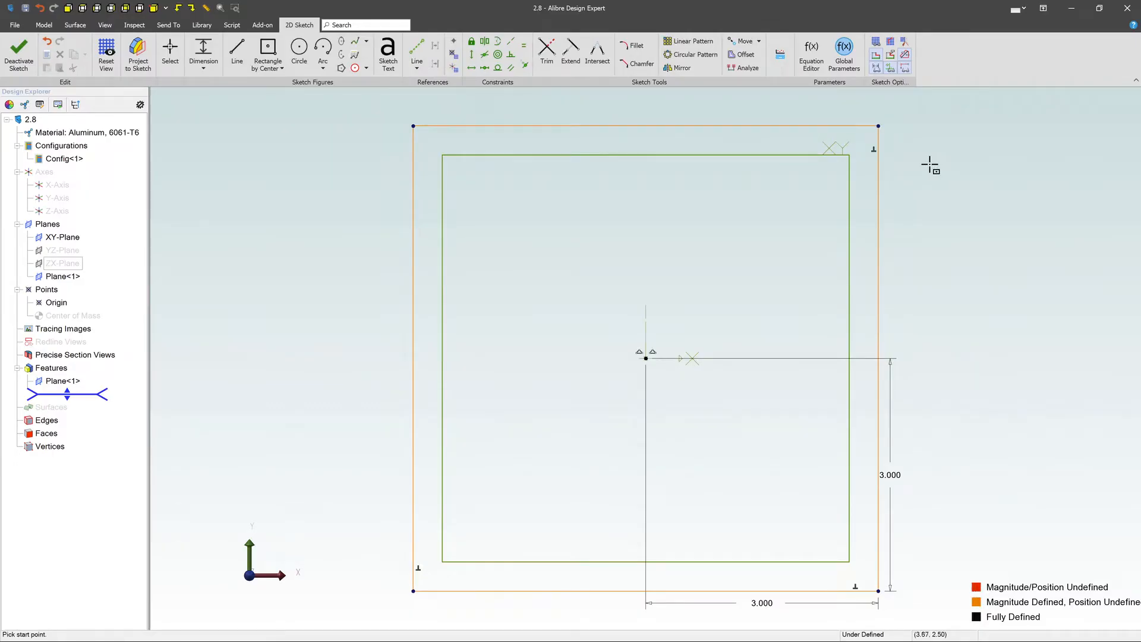
{"action": "key", "text": "Escape"}
Constrain the rectangle's upper edge to be horizontal and finish the sketch.
{"action": "left_click_drag", "start_coordinate": [880, 126], "coordinate": [817, 202]}
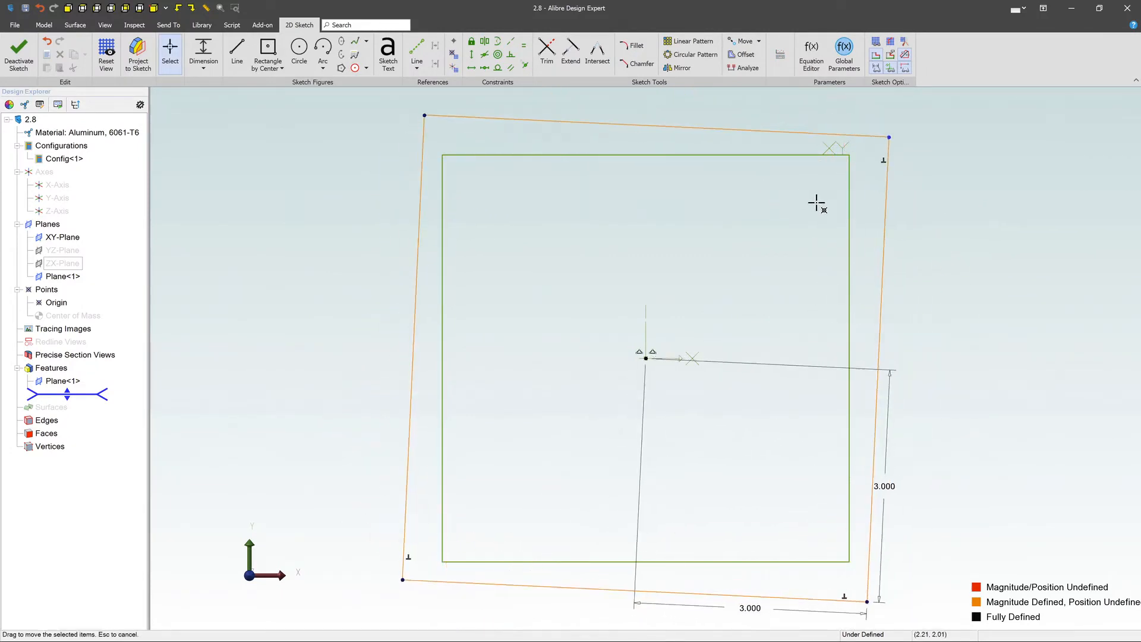
{"action": "left_click", "coordinate": [607, 124]}
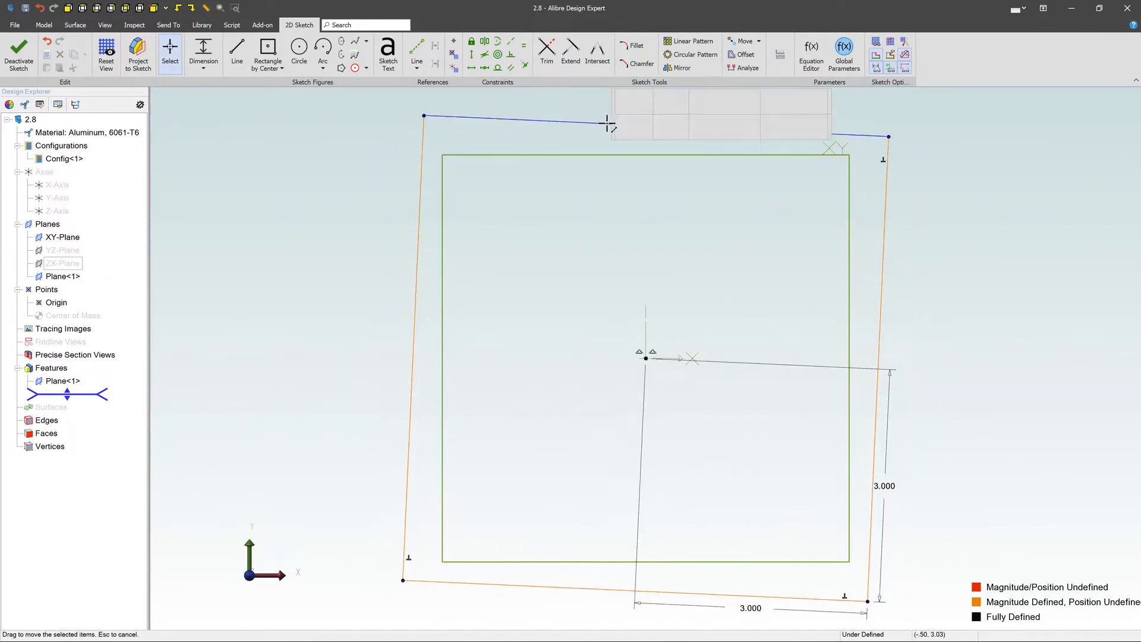
{"action": "left_click", "coordinate": [471, 69]}
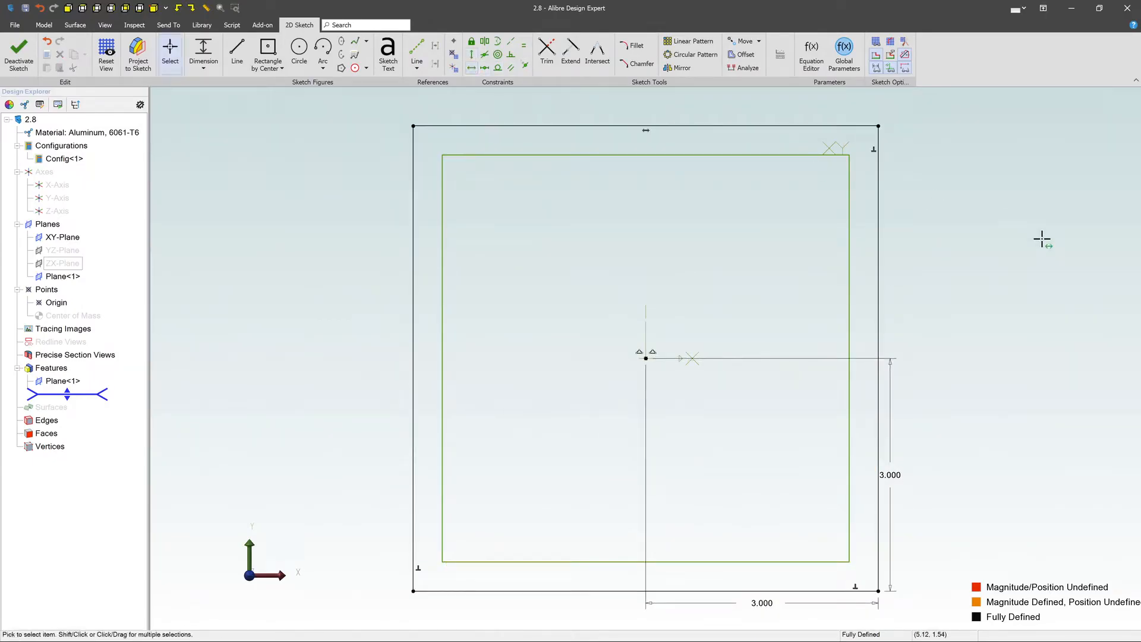
{"action": "left_click", "coordinate": [20, 53]}
Start a sketch on the offset plane and draw a circle about 4.8 inches in diameter centred on the origin.
{"action": "scroll", "coordinate": [486, 273], "scroll_direction": "down", "scroll_amount": 3}
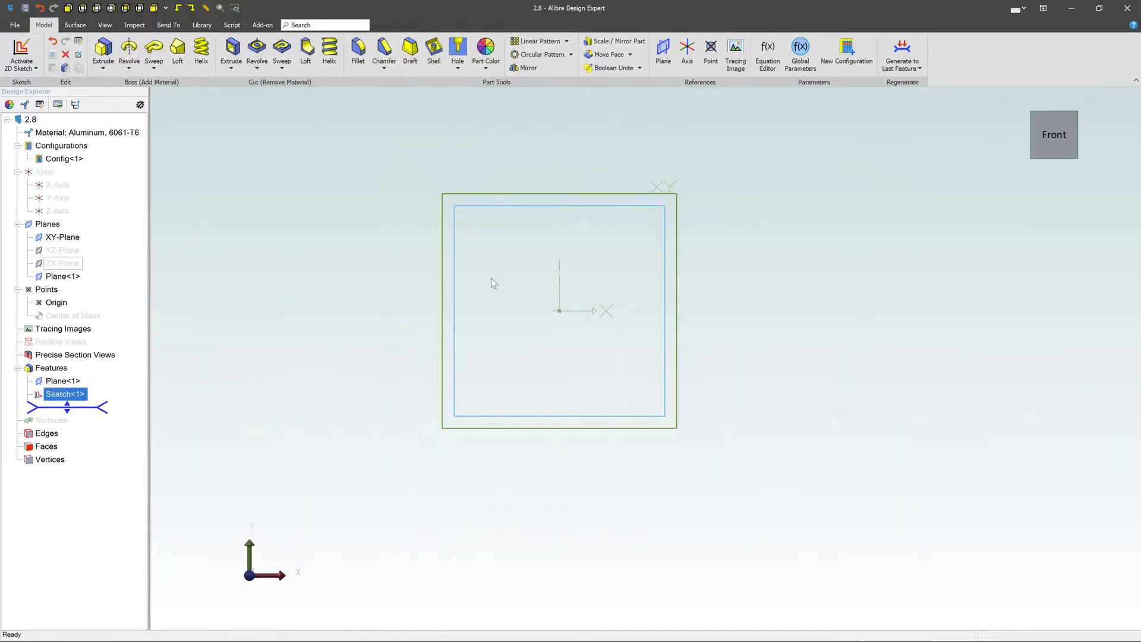
{"action": "mouse_move", "coordinate": [626, 346]}
{"action": "middle_mouse_down"}
{"action": "mouse_move", "coordinate": [628, 330]}
{"action": "mouse_move", "coordinate": [643, 333]}
{"action": "mouse_move", "coordinate": [632, 326]}
{"action": "middle_mouse_up"}
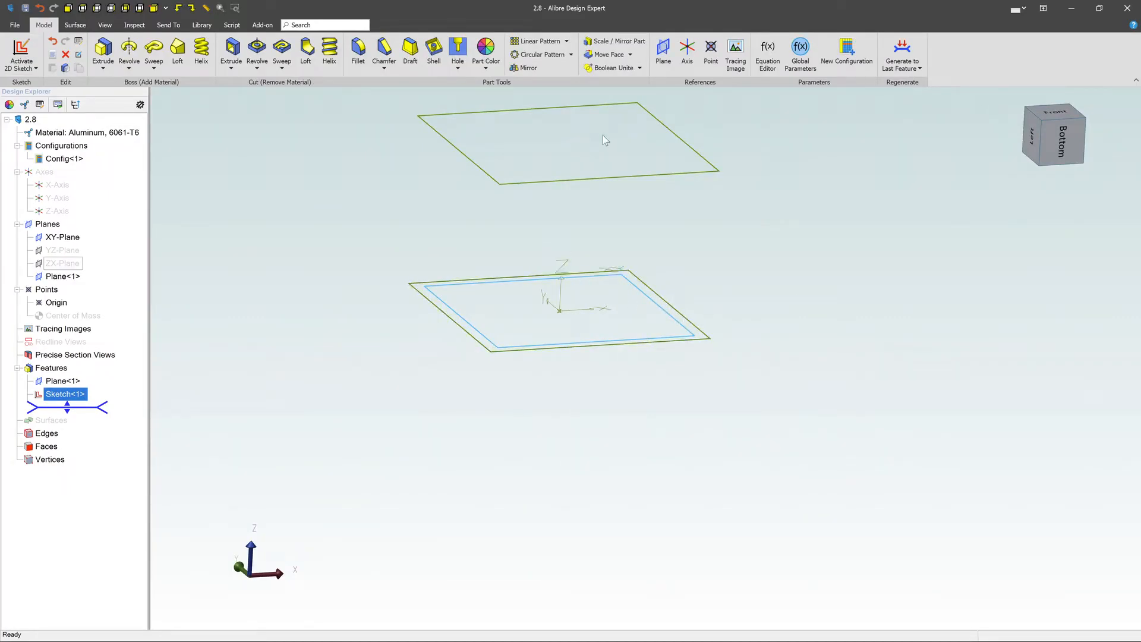
{"action": "left_click", "coordinate": [667, 132]}
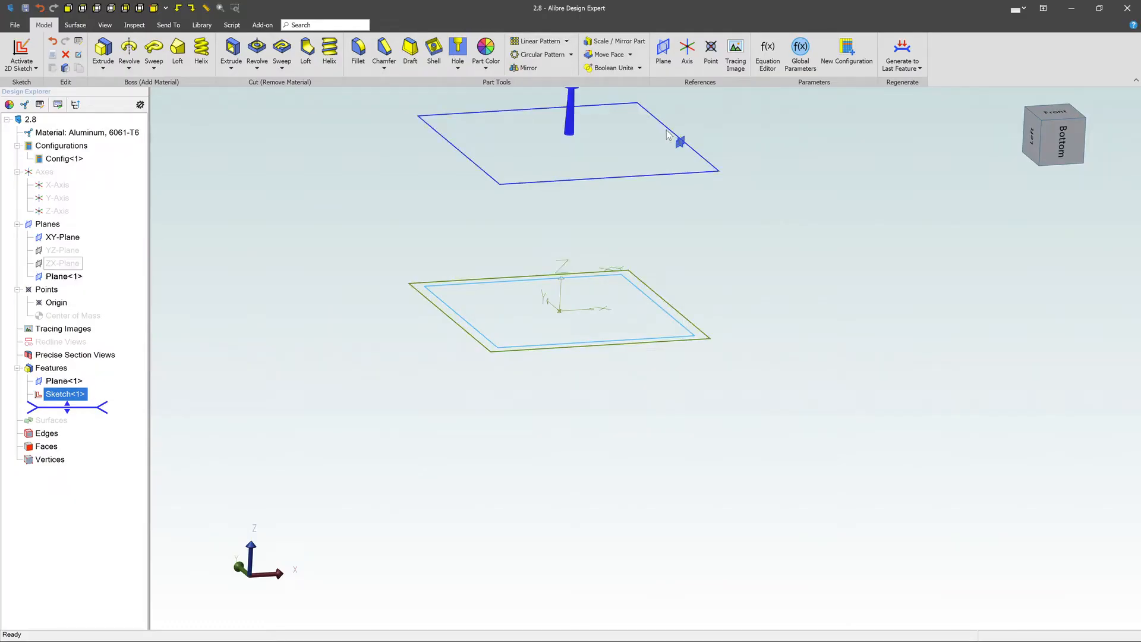
{"action": "right_click", "coordinate": [666, 132]}
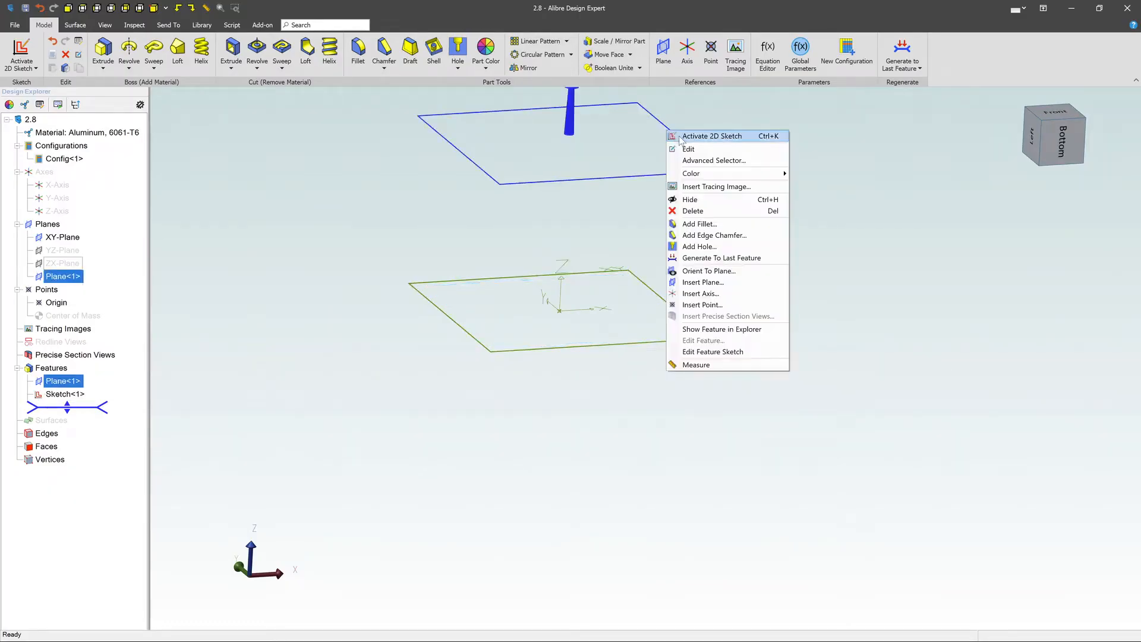
{"action": "left_click", "coordinate": [677, 140]}
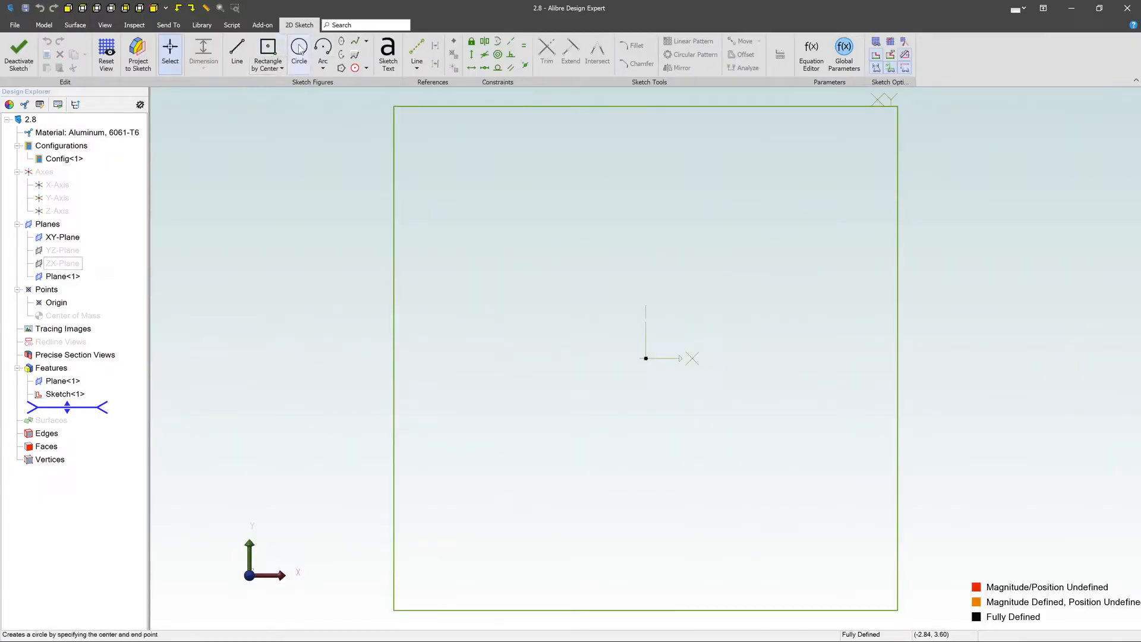
{"action": "left_click", "coordinate": [300, 51]}
{"action": "left_click", "coordinate": [646, 359]}
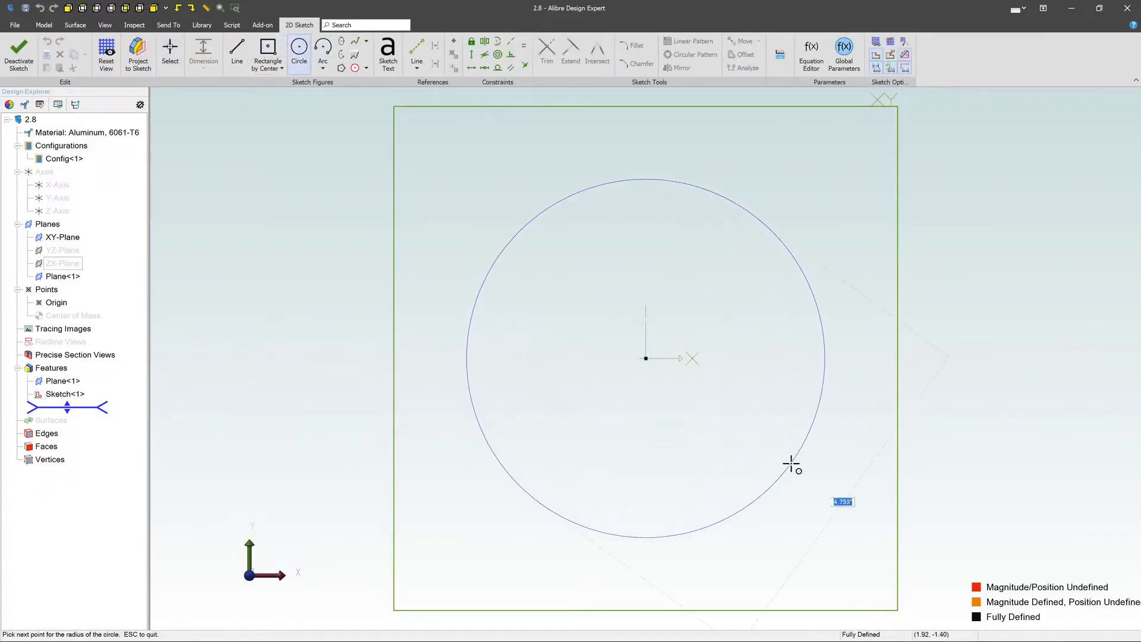
{"action": "left_click", "coordinate": [796, 464]}
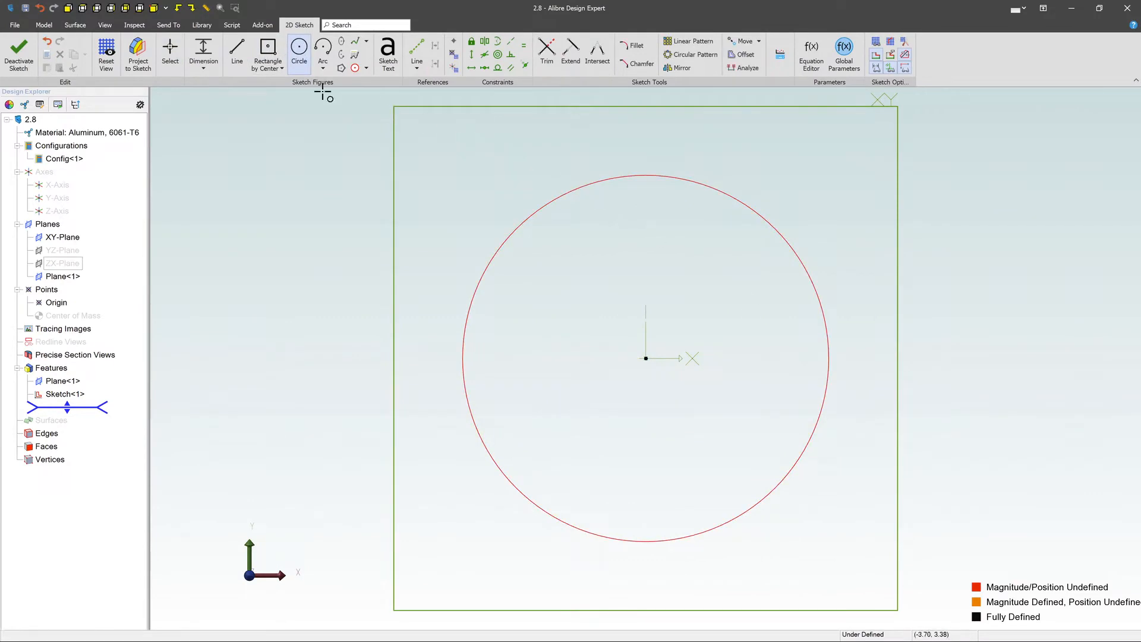
{"action": "key", "text": "Escape"}
Dimension the circle's diameter as 5 inches and finish the sketch.
{"action": "left_click", "coordinate": [509, 234]}
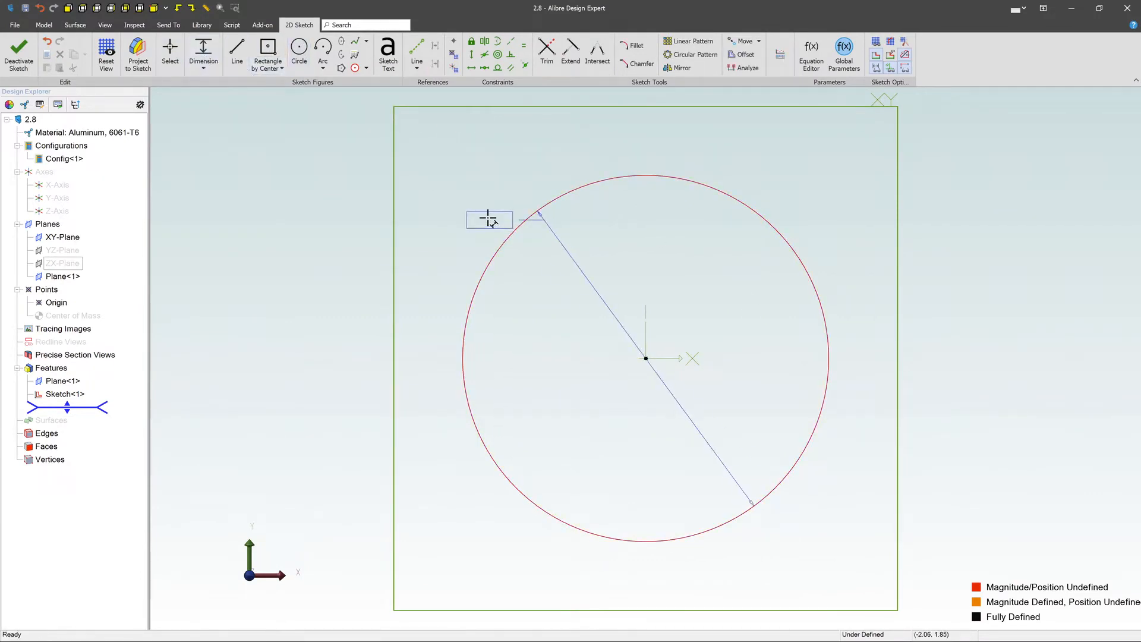
{"action": "left_click", "coordinate": [461, 201]}
{"action": "type", "text": "5"}
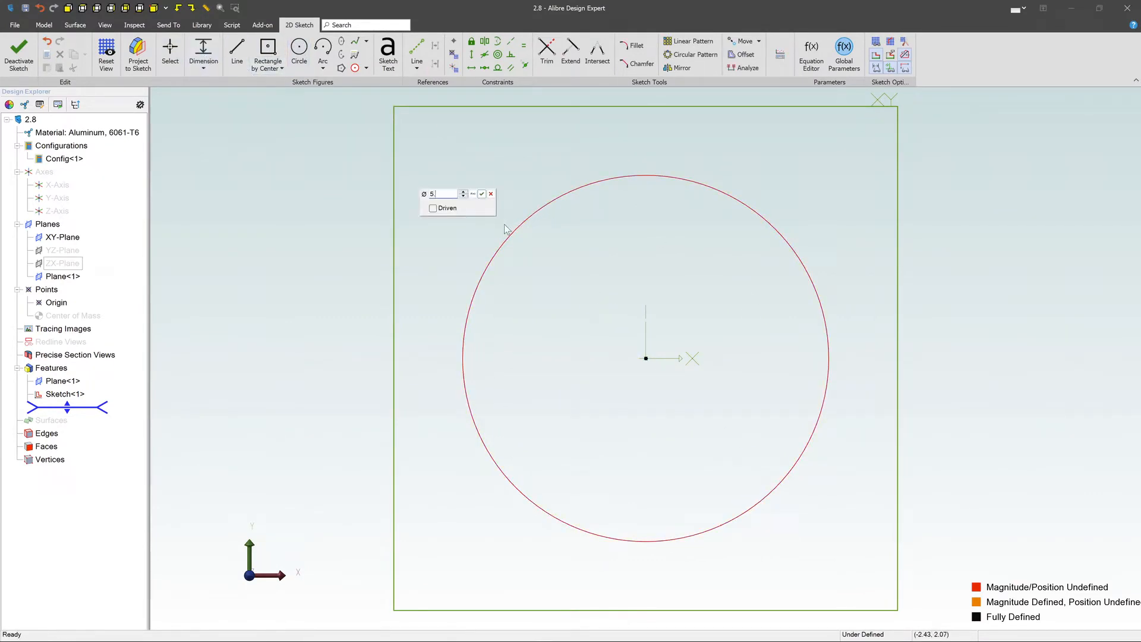
{"action": "key", "text": "Return"}
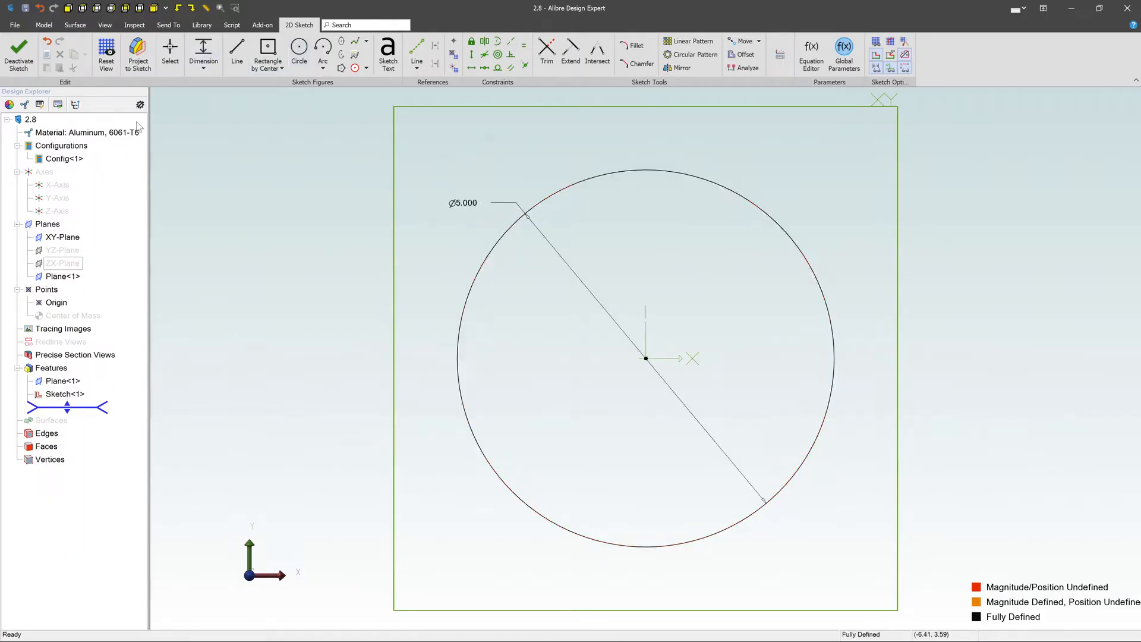
{"action": "left_click", "coordinate": [25, 51]}
Start a Loft Boss with the square sketch as the first cross section and the circular sketch as the second.
{"action": "scroll", "coordinate": [913, 365], "scroll_direction": "down", "scroll_amount": 5}
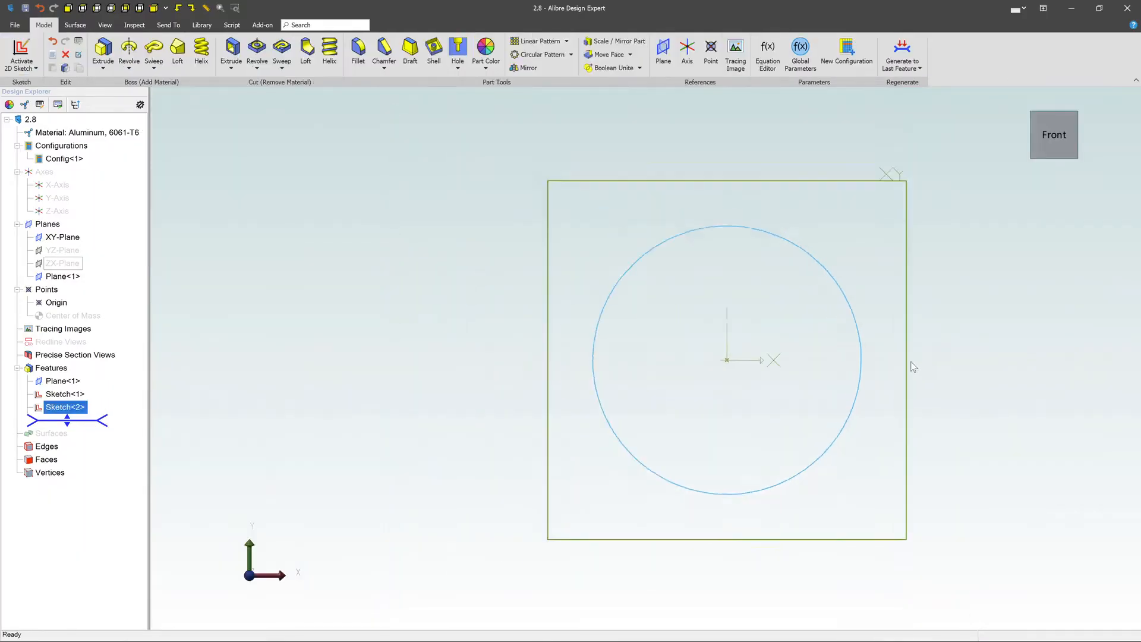
{"action": "mouse_move", "coordinate": [1006, 440]}
{"action": "middle_mouse_down"}
{"action": "mouse_move", "coordinate": [1007, 427]}
{"action": "mouse_move", "coordinate": [1019, 438]}
{"action": "middle_mouse_up"}
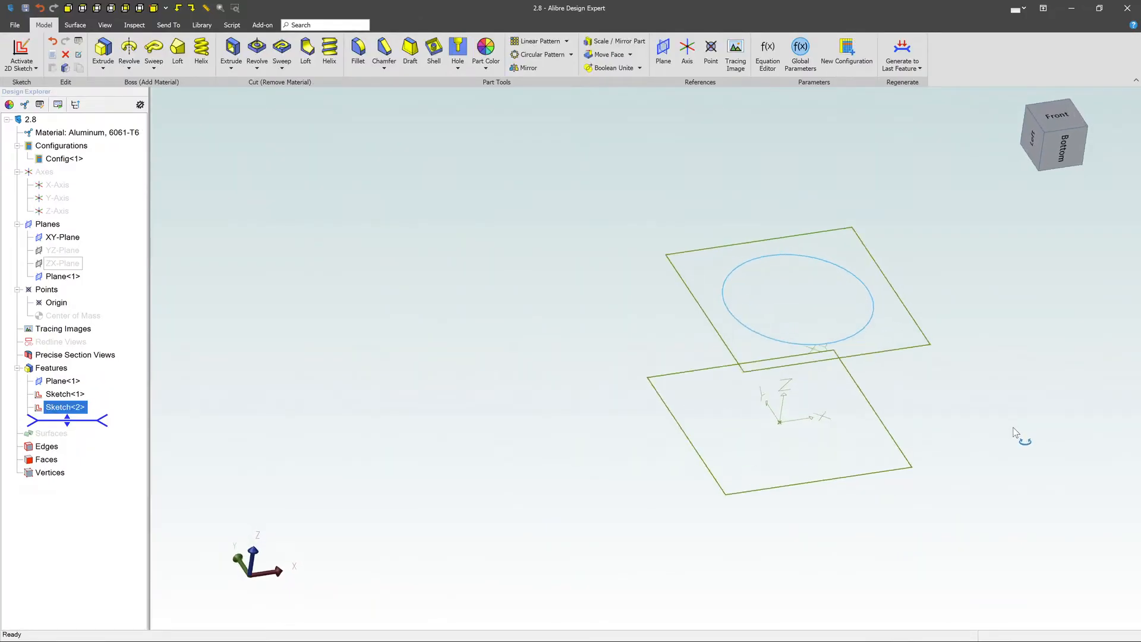
{"action": "left_click", "coordinate": [54, 408]}
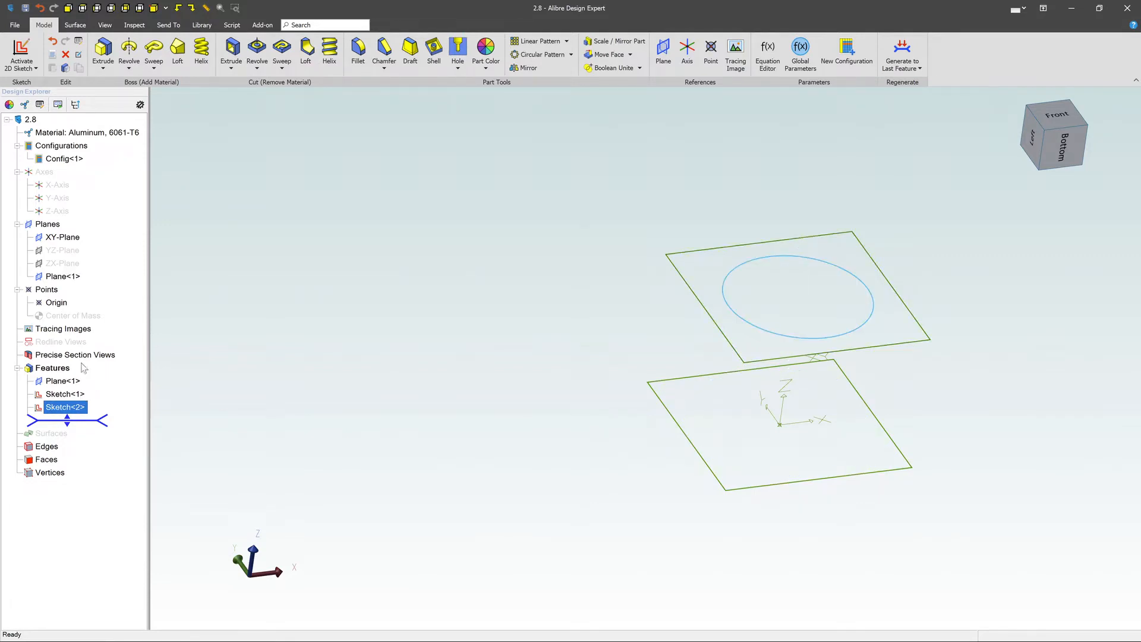
{"action": "left_click", "coordinate": [182, 55]}
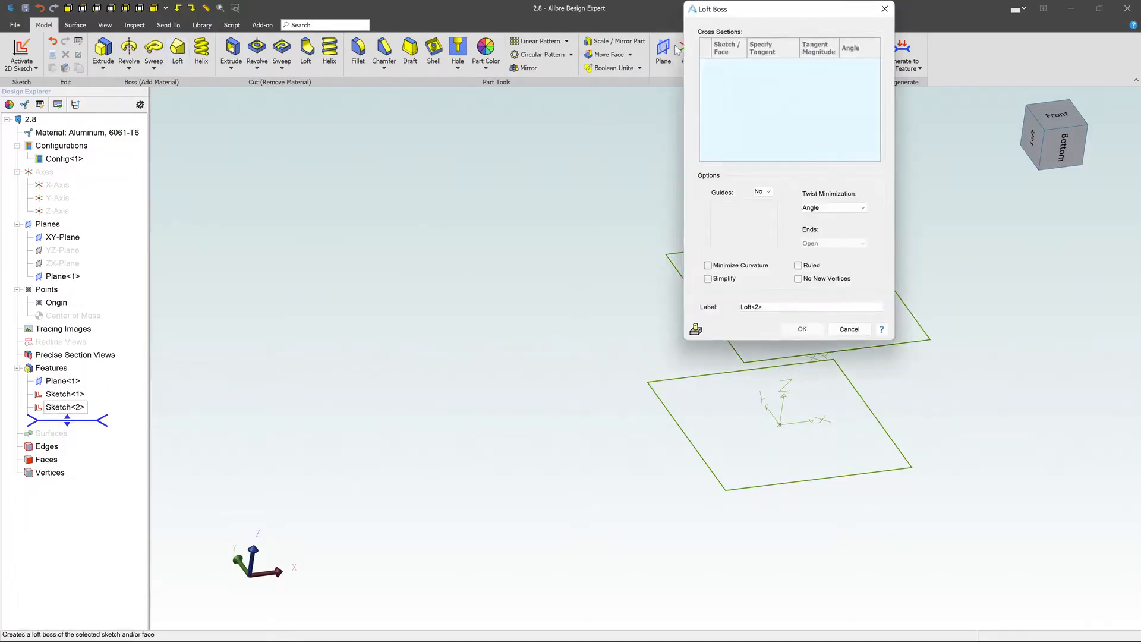
{"action": "left_click_drag", "start_coordinate": [746, 11], "coordinate": [449, 165]}
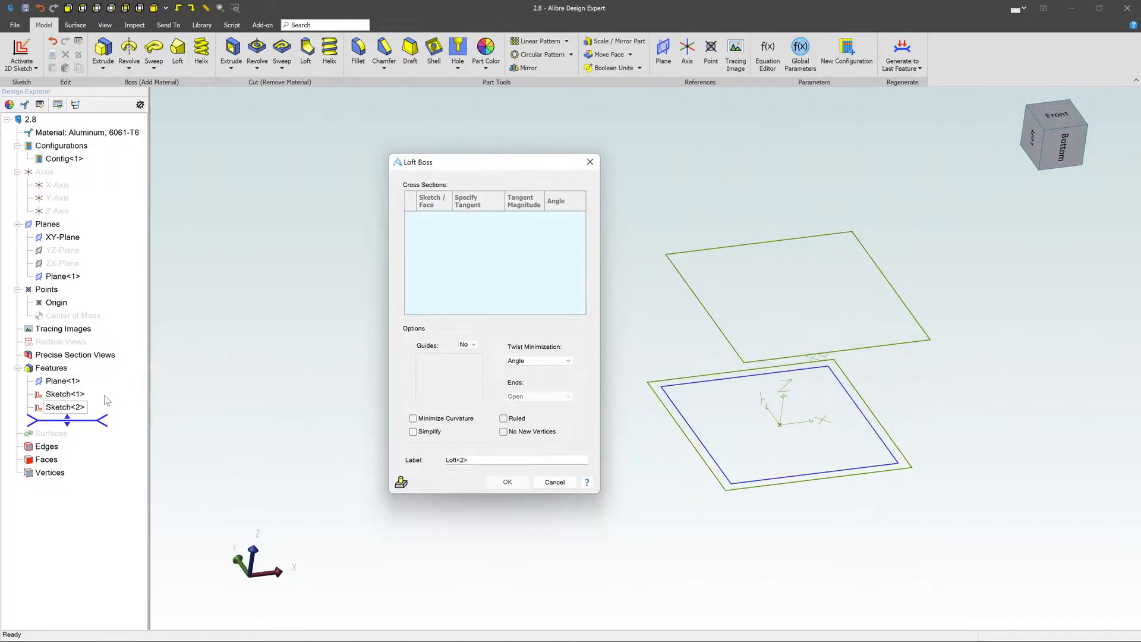
{"action": "left_click", "coordinate": [68, 394]}
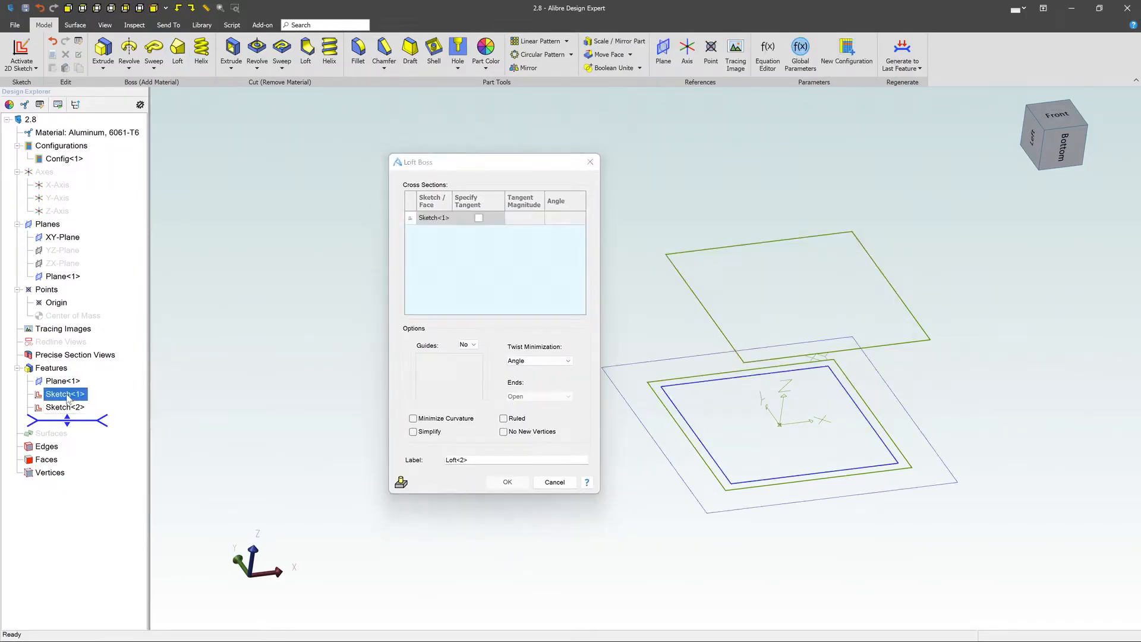
{"action": "left_click", "coordinate": [67, 408]}
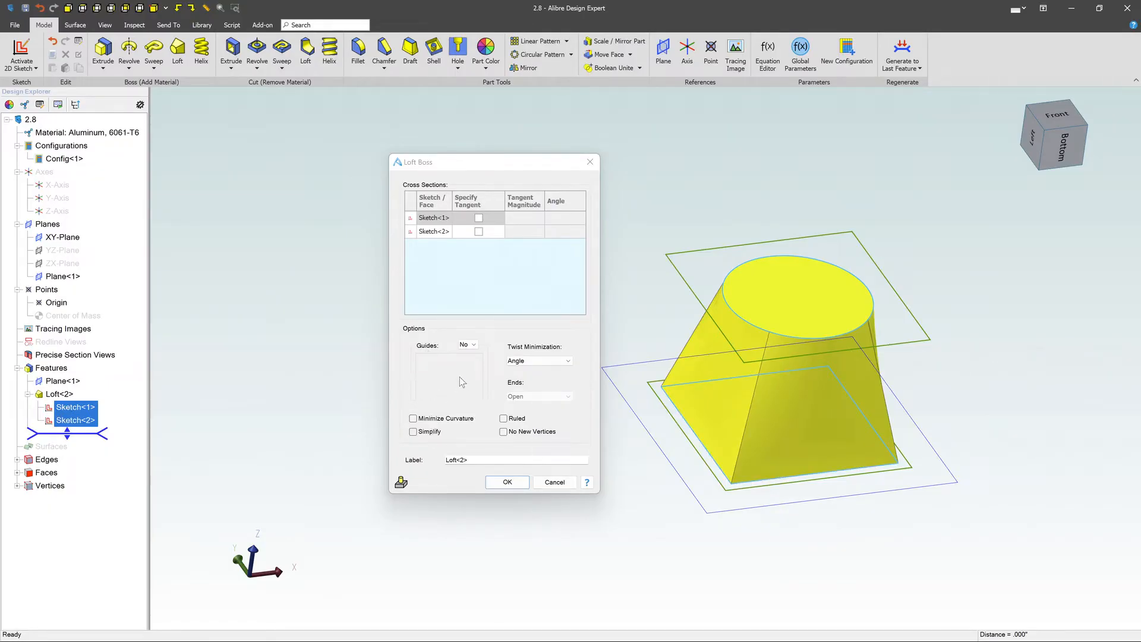
Try the Center guide type for the loft, and set the guides back to None.
{"action": "left_click", "coordinate": [476, 346]}
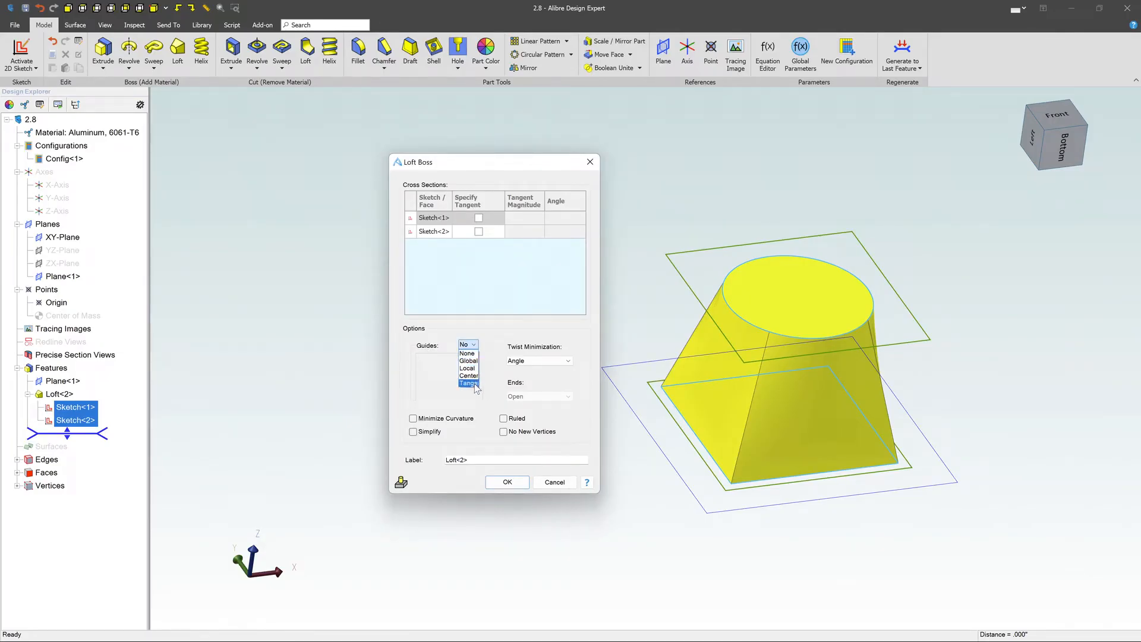
{"action": "left_click", "coordinate": [475, 375]}
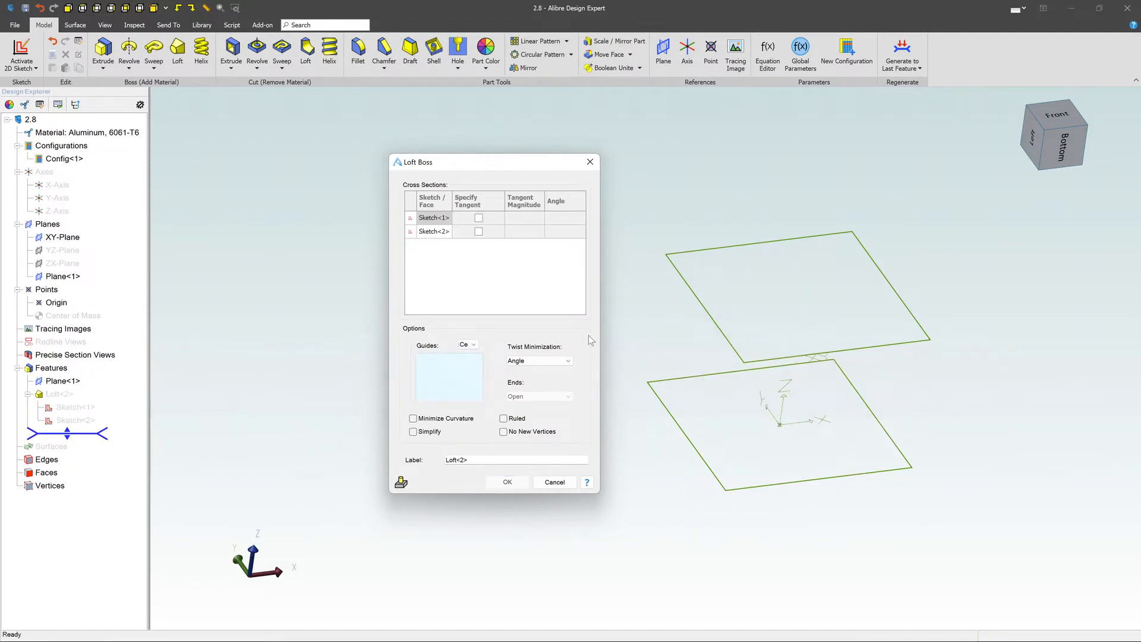
{"action": "left_click", "coordinate": [468, 345]}
{"action": "left_click", "coordinate": [475, 355]}
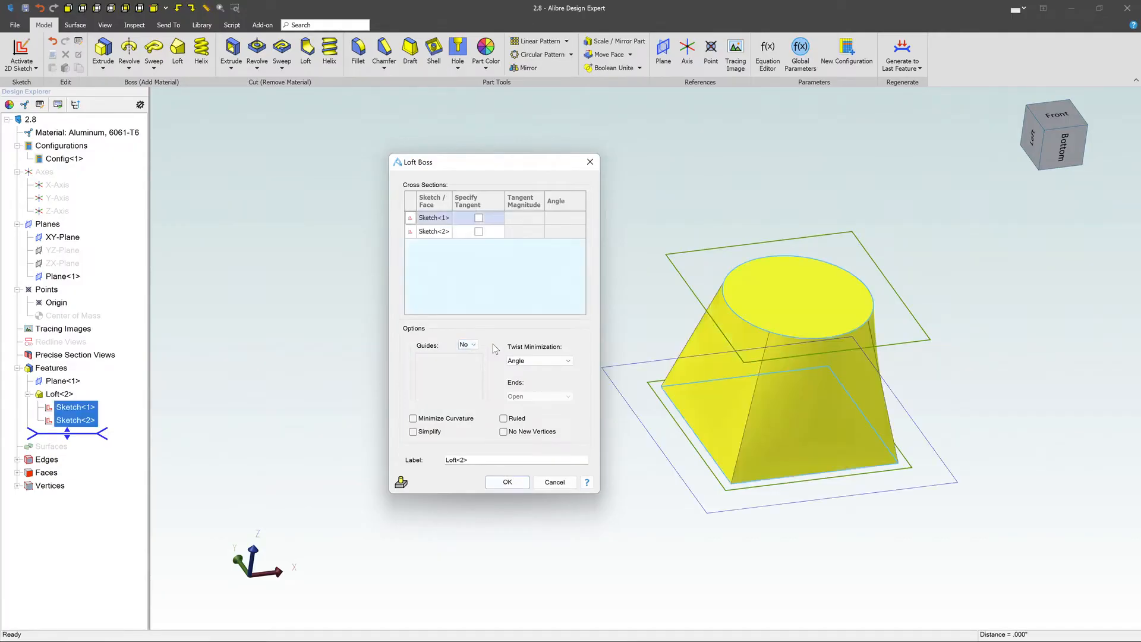
Create the loft between the square and the circle without guides, and deselect it.
{"action": "left_click", "coordinate": [512, 481]}
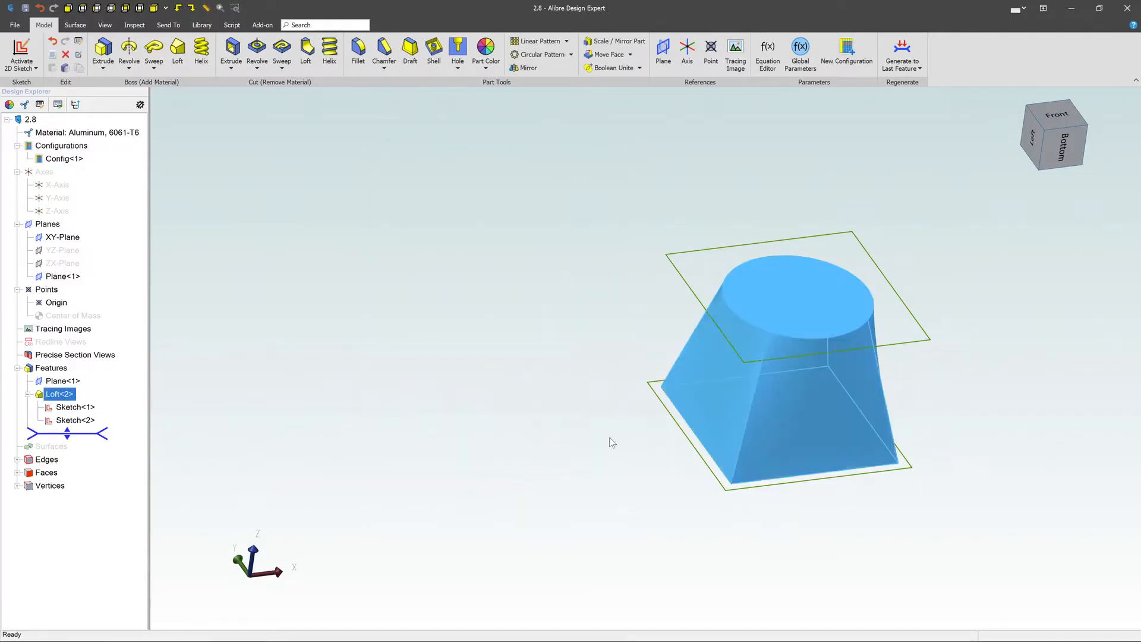
{"action": "left_click", "coordinate": [926, 270]}
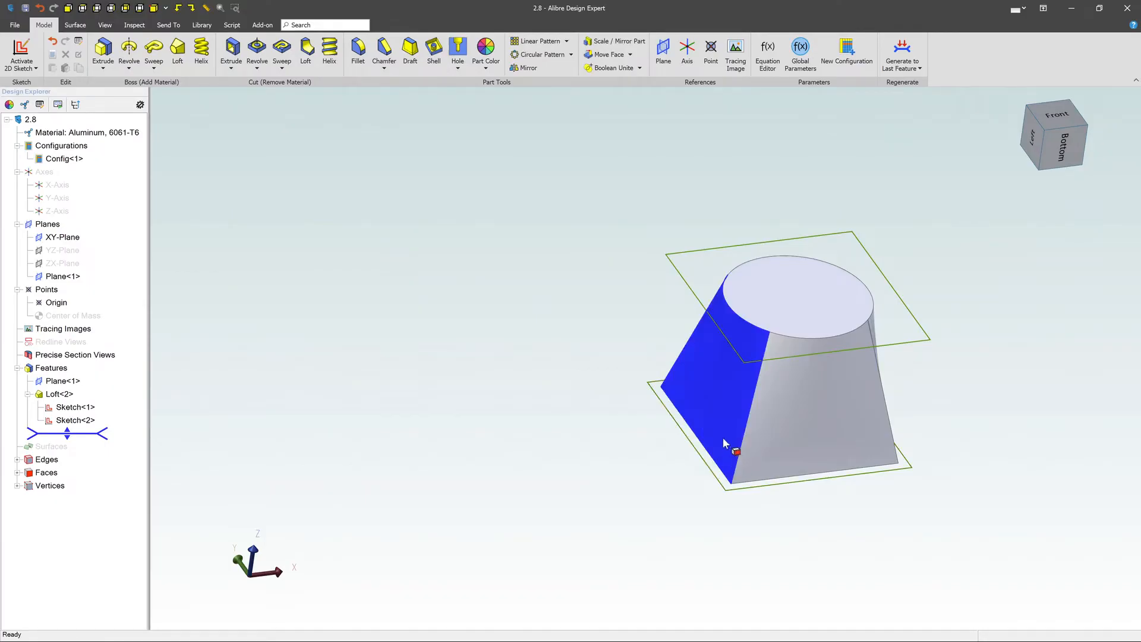
Edit the loft to specify a tangent at the square sketch with a magnitude of 0.60, keeping Angle twist minimization.
{"action": "right_click", "coordinate": [49, 395]}
{"action": "left_click", "coordinate": [60, 402]}
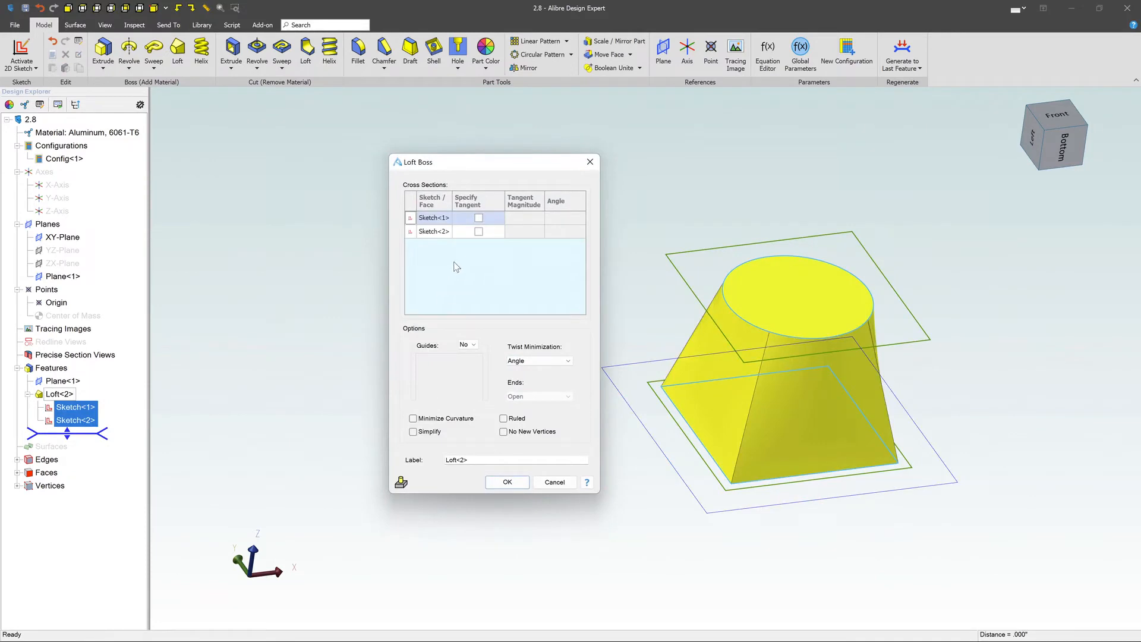
{"action": "left_click", "coordinate": [438, 219]}
{"action": "left_click", "coordinate": [569, 362]}
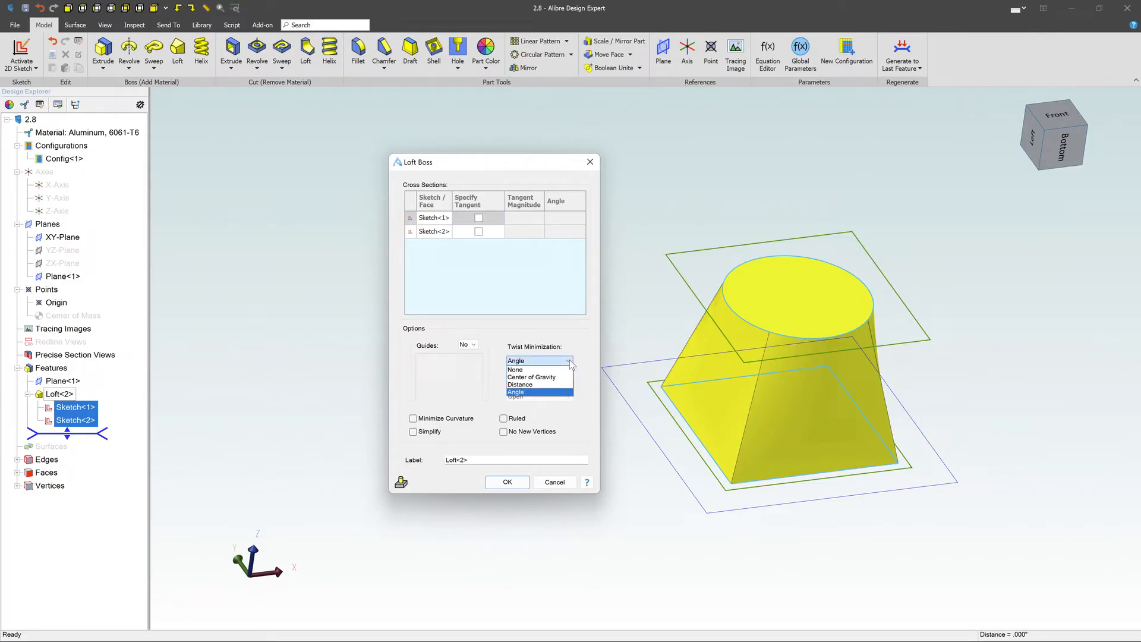
{"action": "left_click", "coordinate": [479, 220]}
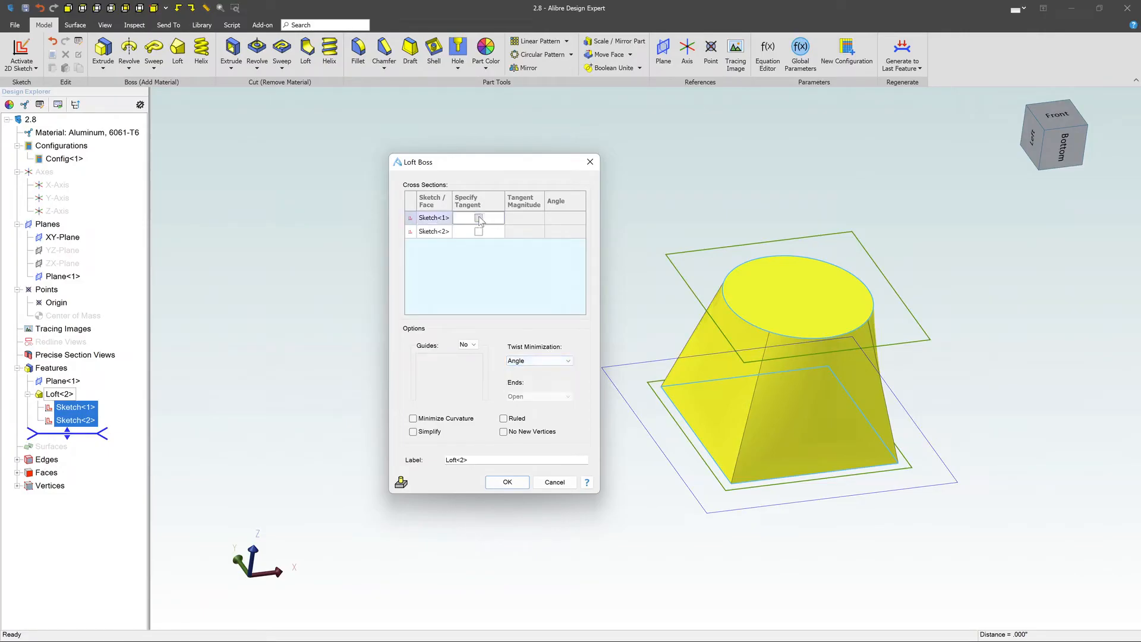
{"action": "left_click", "coordinate": [479, 218]}
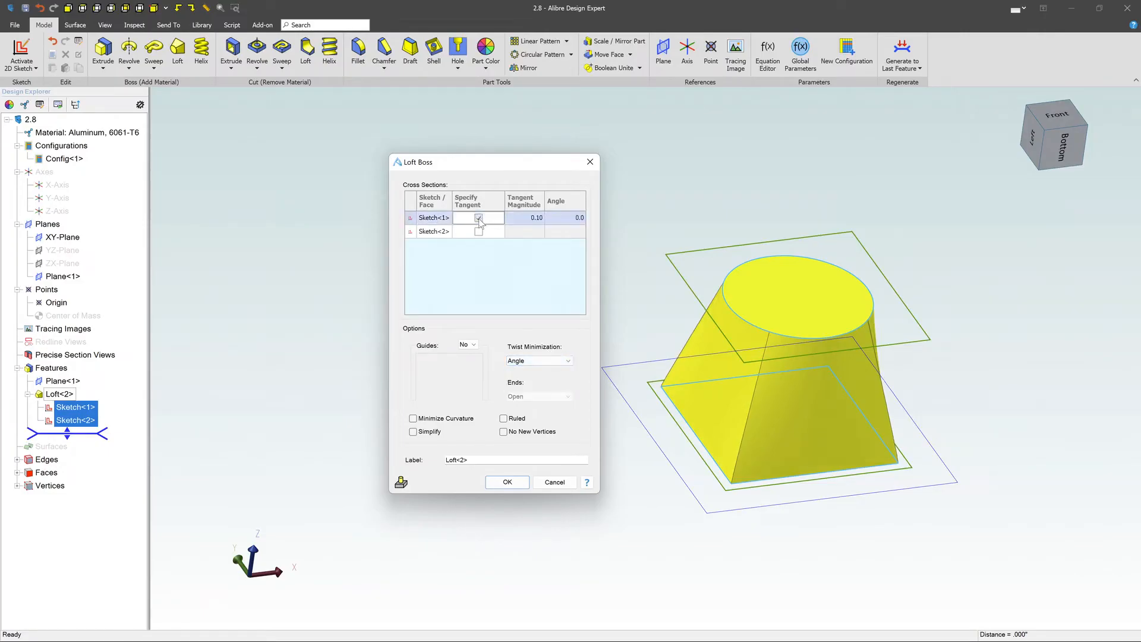
{"action": "left_click", "coordinate": [538, 218]}
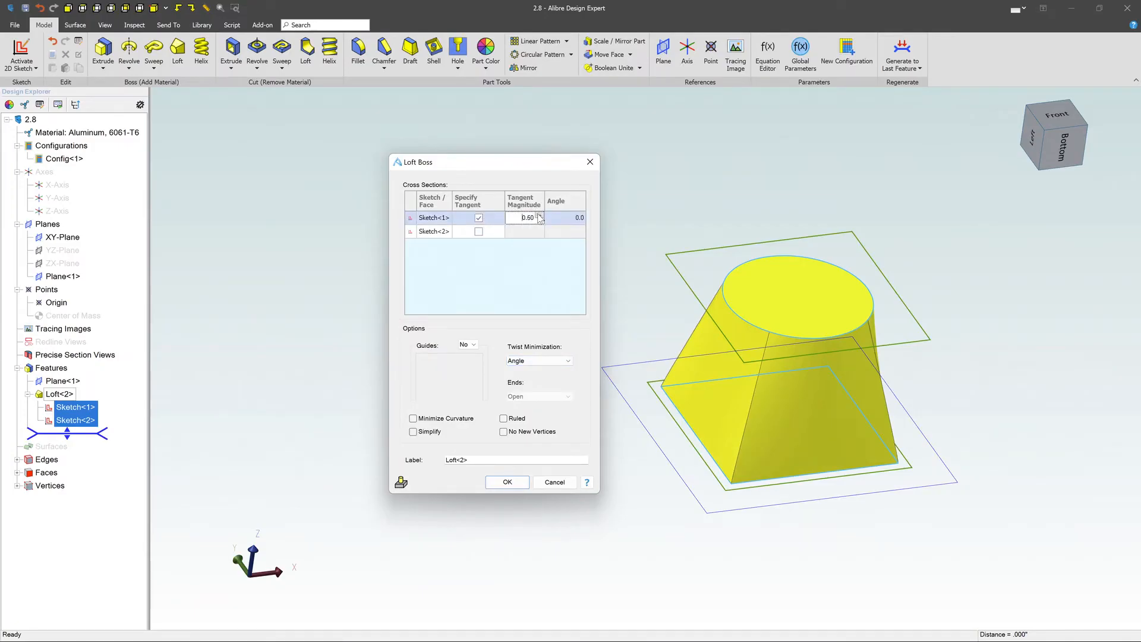
{"action": "left_click", "coordinate": [522, 482]}
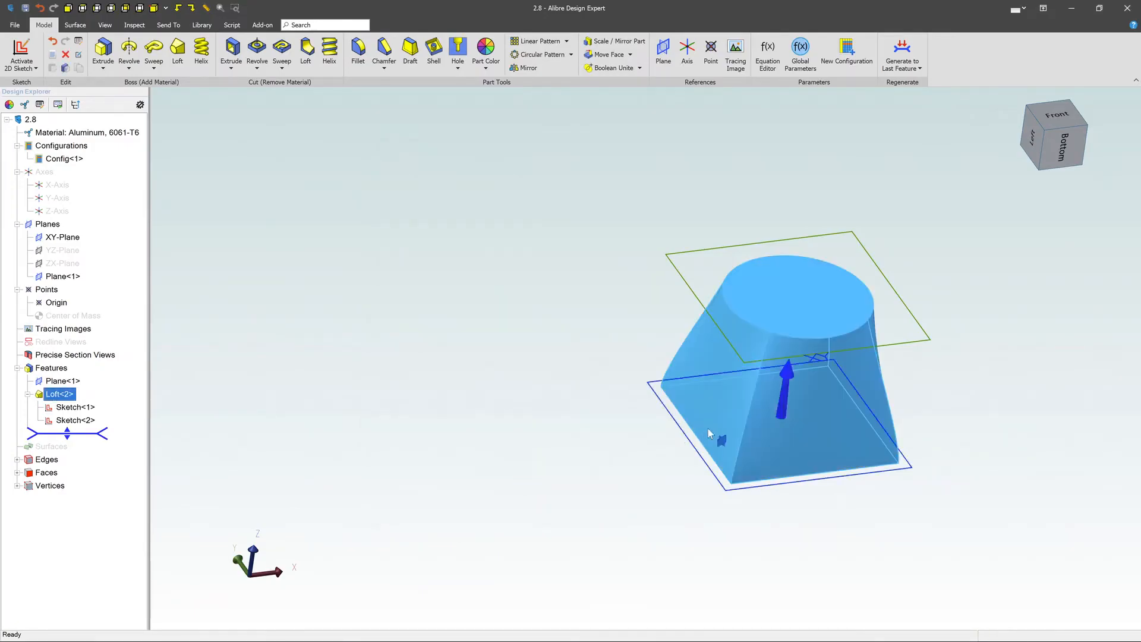
Edit the loft again to specify a tangent at the circular sketch with a magnitude of 1.00.
{"action": "mouse_move", "coordinate": [977, 351]}
{"action": "middle_mouse_down"}
{"action": "mouse_move", "coordinate": [965, 336]}
{"action": "mouse_move", "coordinate": [994, 353]}
{"action": "mouse_move", "coordinate": [979, 346]}
{"action": "middle_mouse_up"}
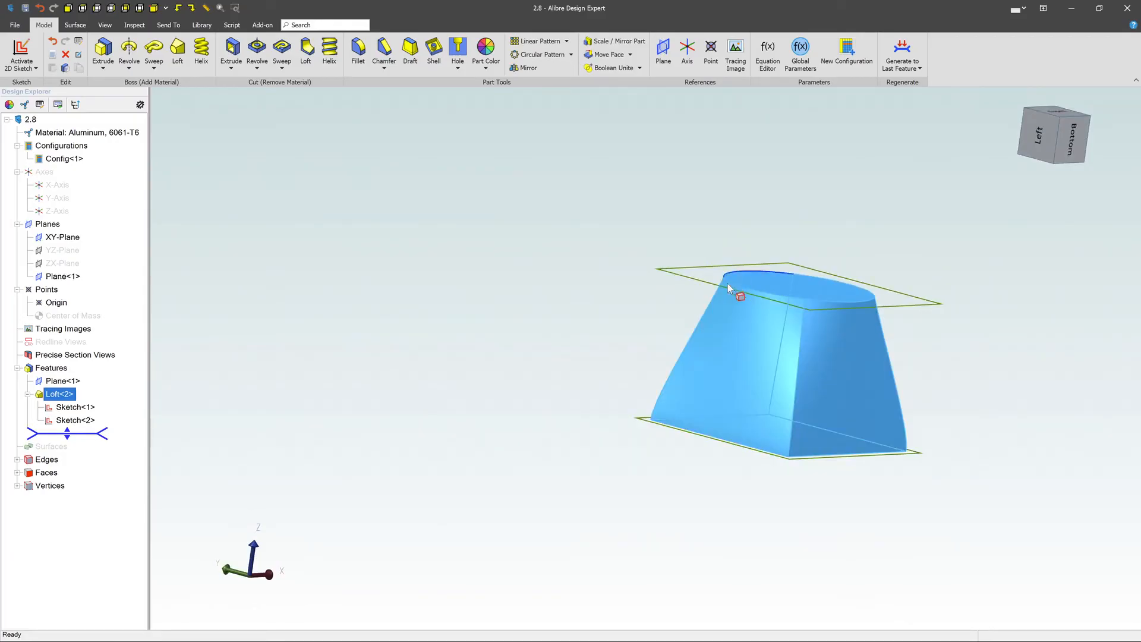
{"action": "middle_click_drag", "start_coordinate": [572, 311], "coordinate": [576, 318]}
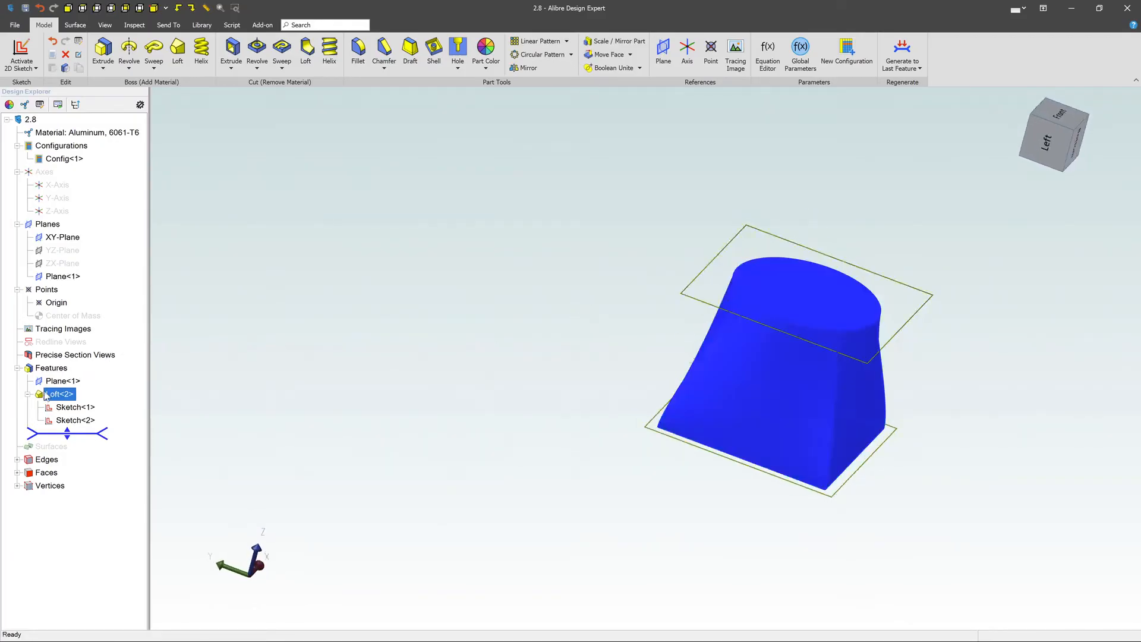
{"action": "right_click", "coordinate": [52, 393]}
{"action": "left_click", "coordinate": [66, 398]}
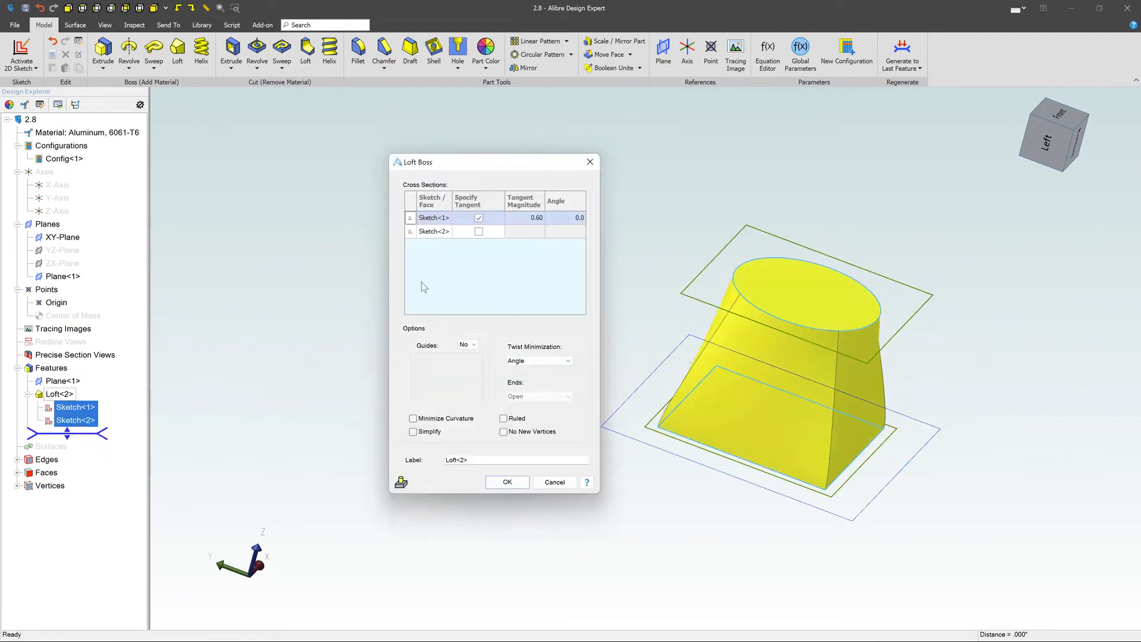
{"action": "left_click", "coordinate": [481, 232]}
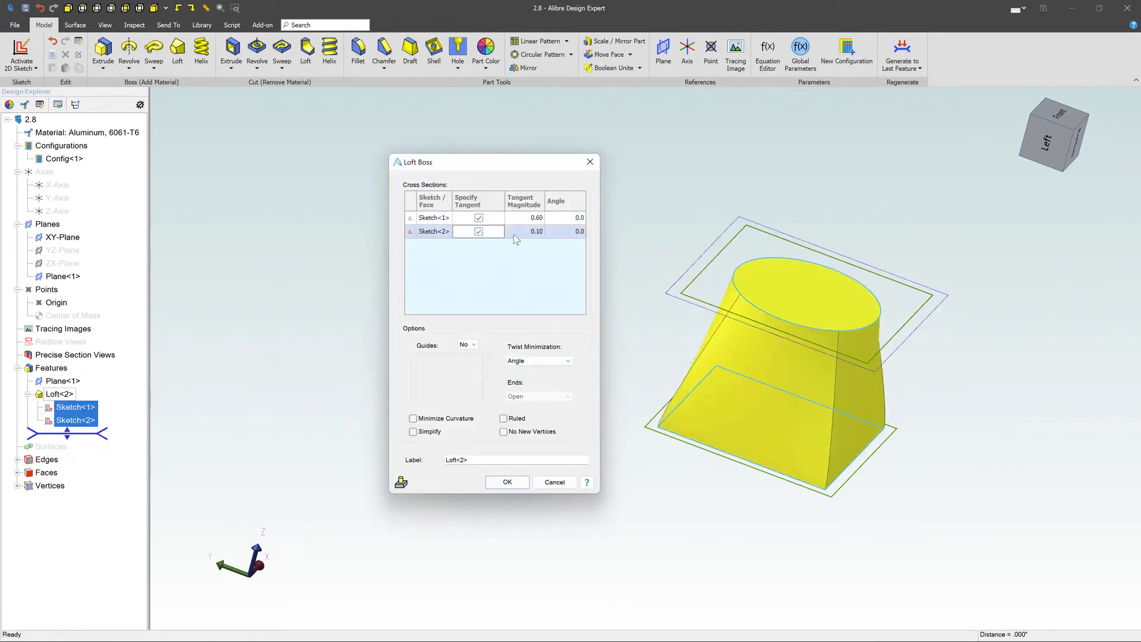
{"action": "left_click", "coordinate": [538, 232]}
{"action": "left_click", "coordinate": [540, 229]}
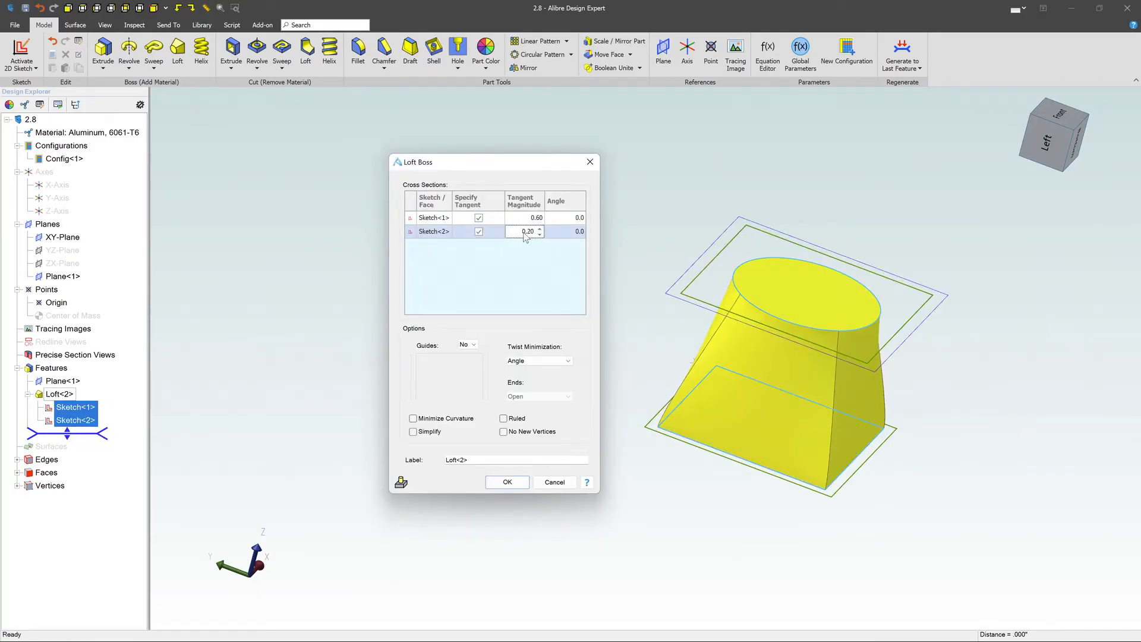
{"action": "left_click_drag", "start_coordinate": [523, 231], "coordinate": [539, 231]}
{"action": "type", "text": "1."}
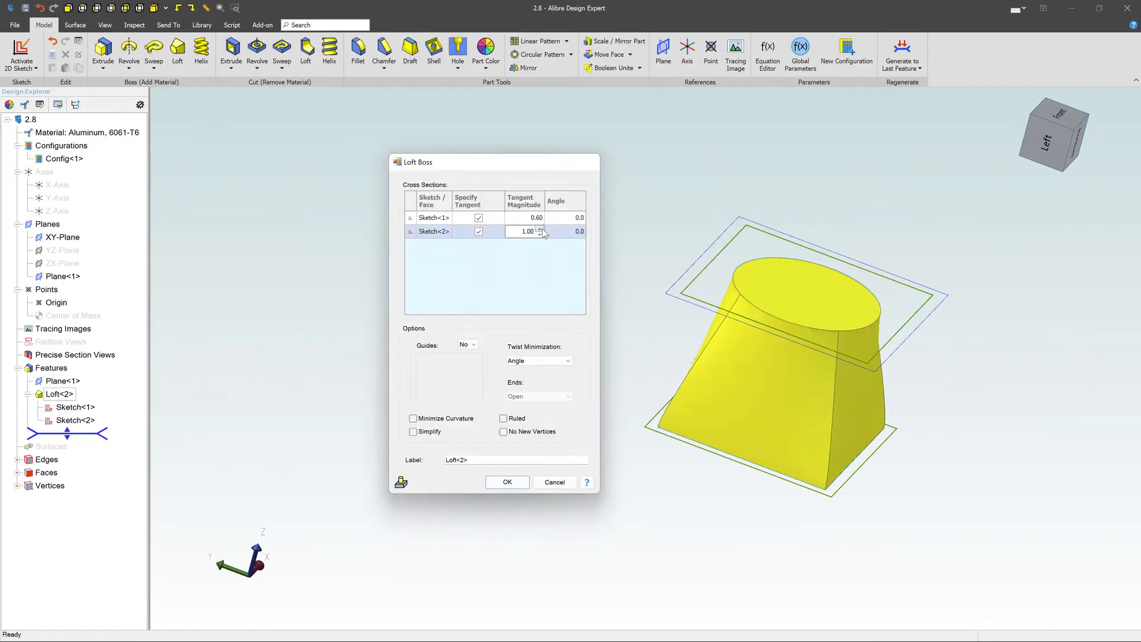
{"action": "key", "text": "Return"}
Examine the loft's side surfaces and its transition from square to circle from several angles.
{"action": "middle_click_drag", "start_coordinate": [683, 351], "coordinate": [641, 353]}
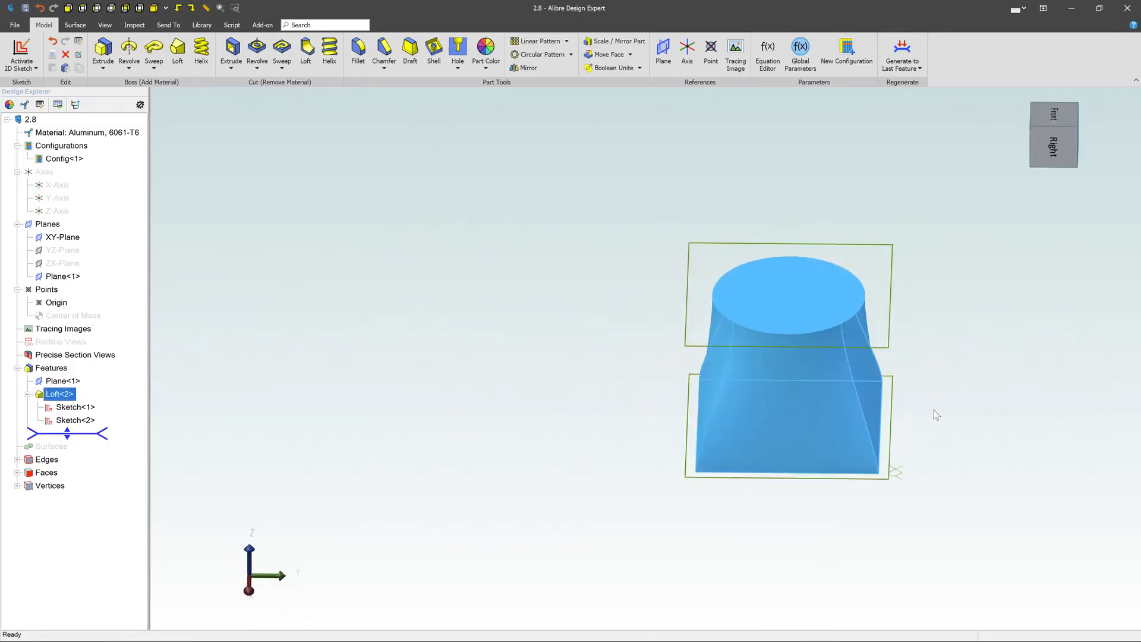
{"action": "scroll", "coordinate": [989, 416], "scroll_direction": "down", "scroll_amount": 1}
{"action": "scroll", "coordinate": [1003, 428], "scroll_direction": "up", "scroll_amount": 4}
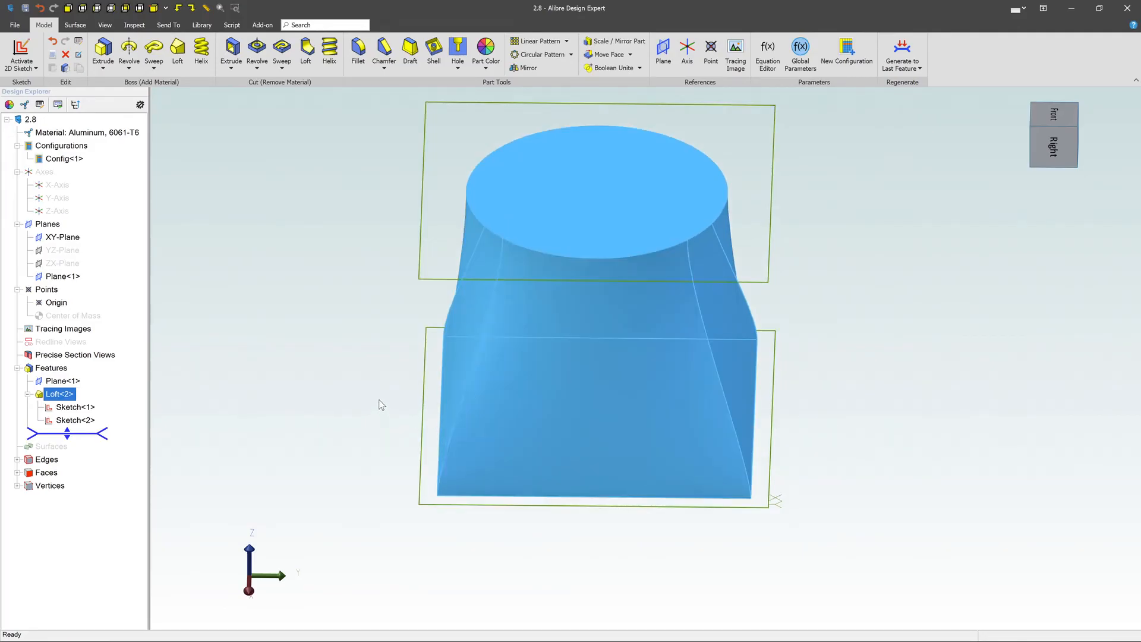
{"action": "middle_click_drag", "start_coordinate": [379, 399], "coordinate": [404, 378]}
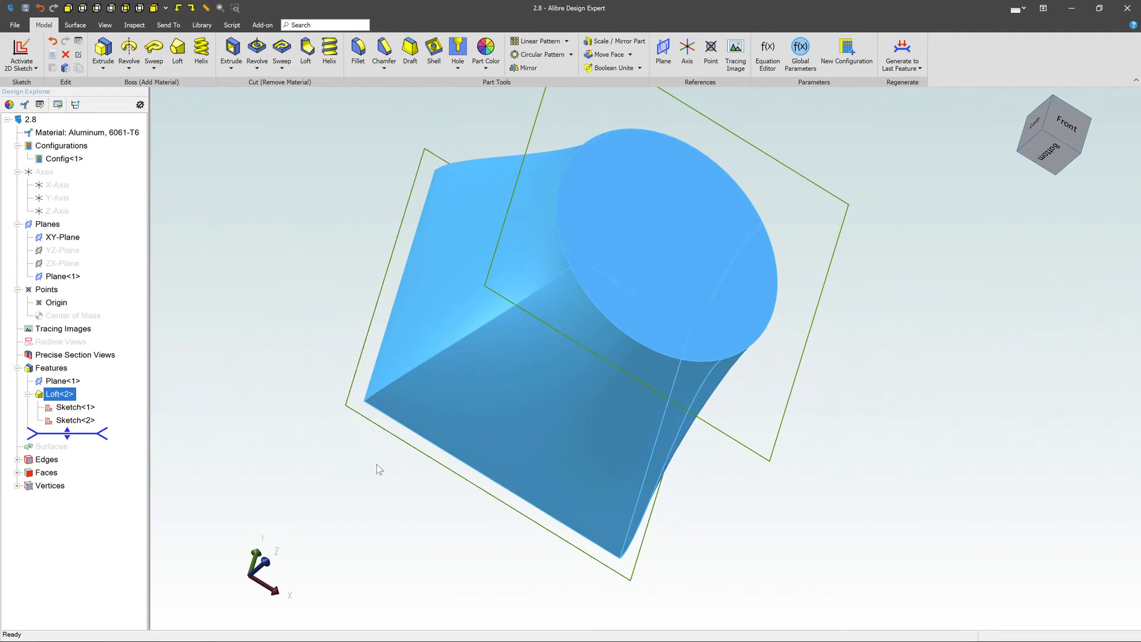
{"action": "middle_click_drag", "start_coordinate": [376, 465], "coordinate": [374, 457]}
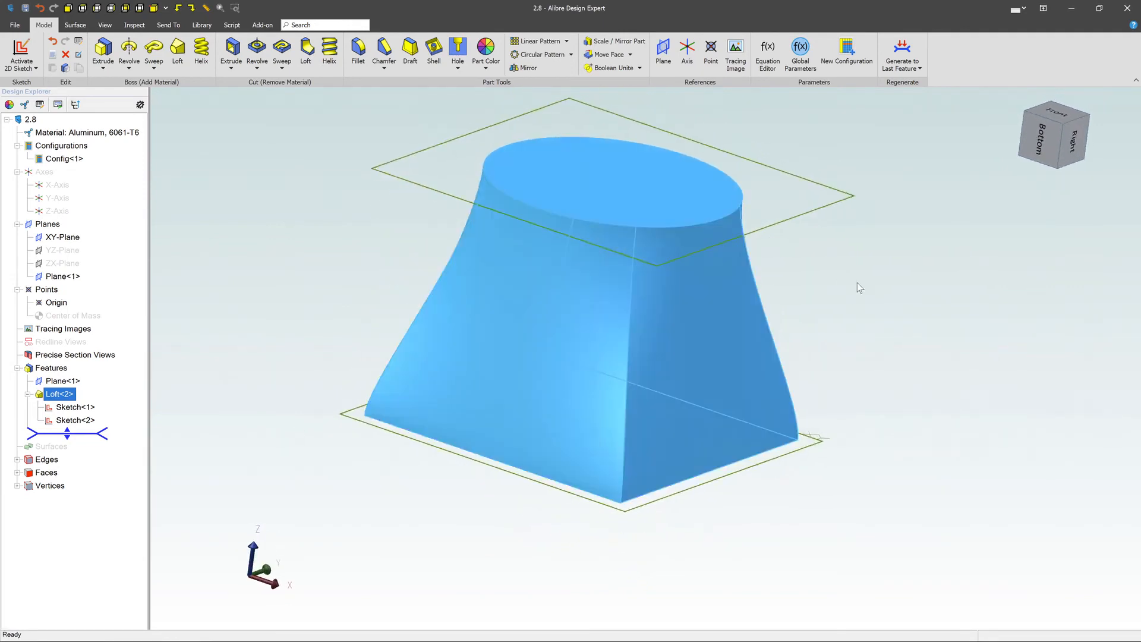